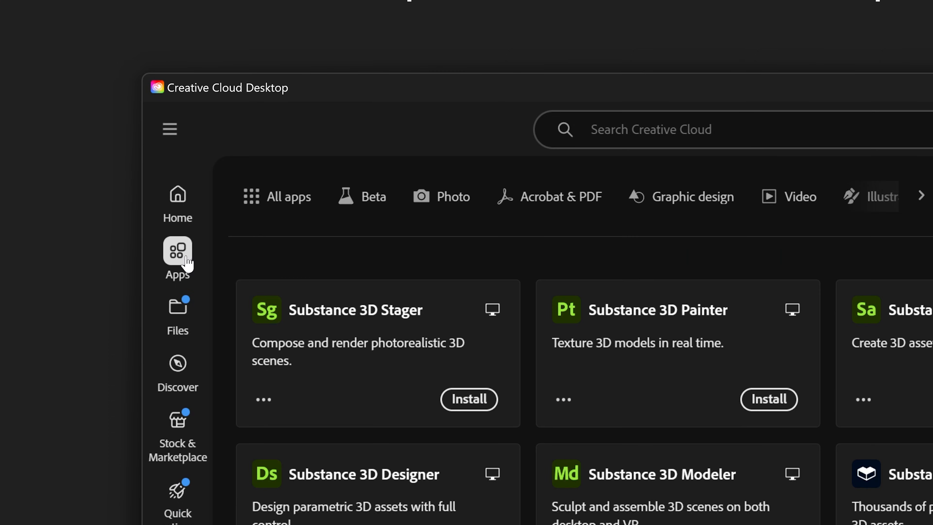
# - Open the Beta category in Creative Cloud and browse the available beta apps
pyautogui.click(361, 201)
pyautogui.scroll(-9, 775, 320)
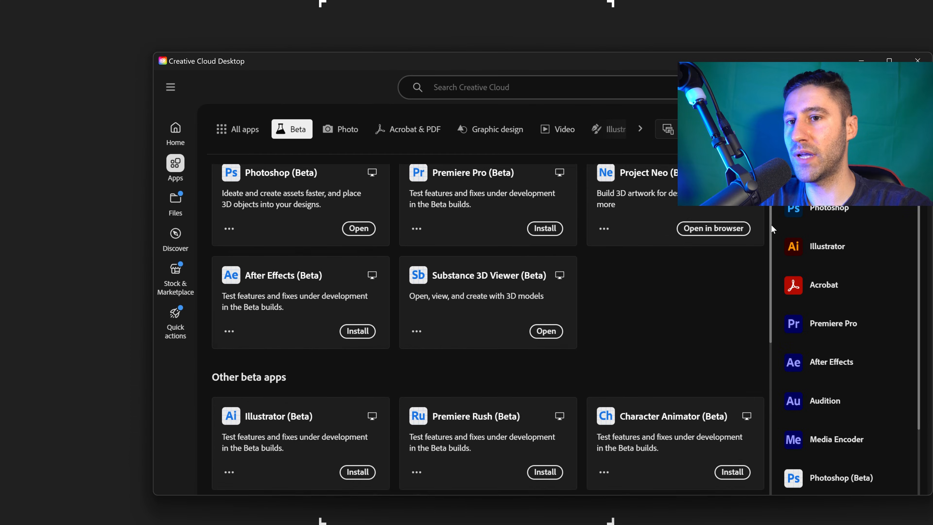
pyautogui.scroll(6, 778, 247)
pyautogui.scroll(3, 777, 228)
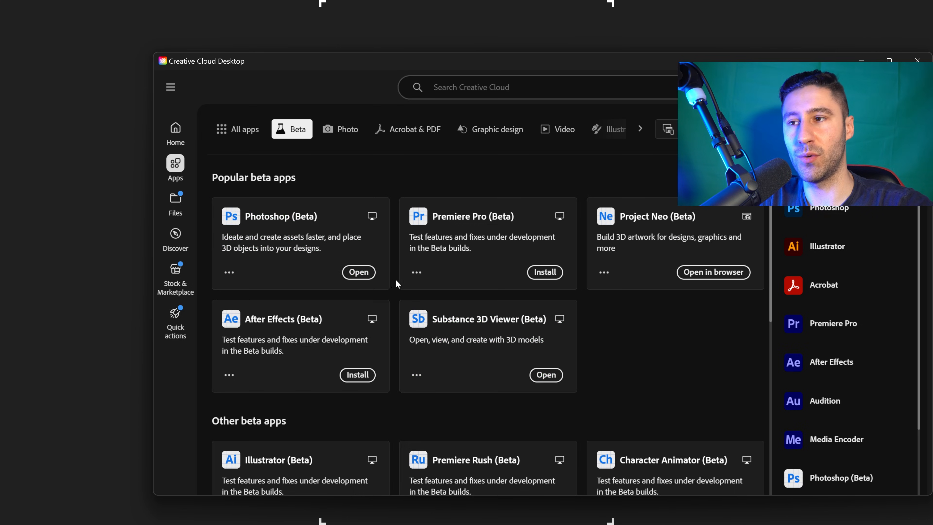
# - Minimize Creative Cloud, switch to Photoshop (Beta) and close the browser window
pyautogui.click(861, 61)
pyautogui.moveTo(477, 523)
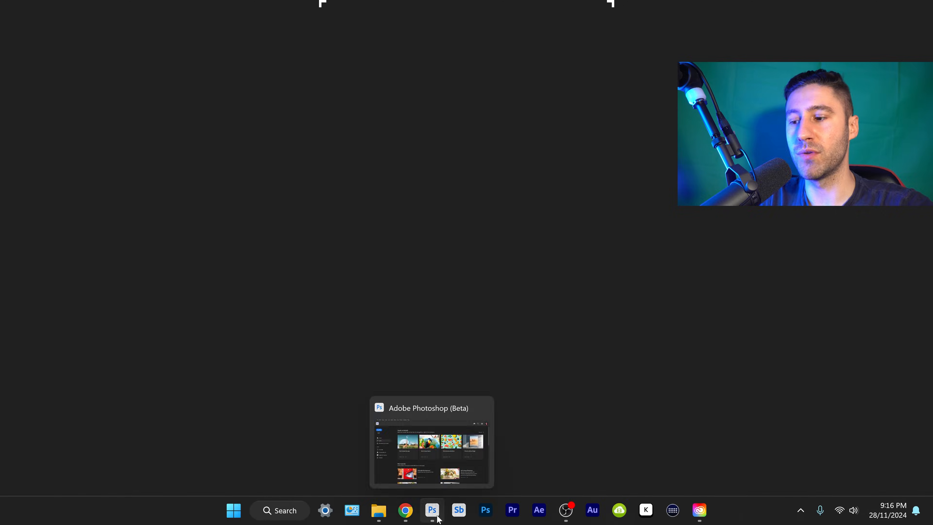
pyautogui.click(430, 514)
pyautogui.rightClick(410, 514)
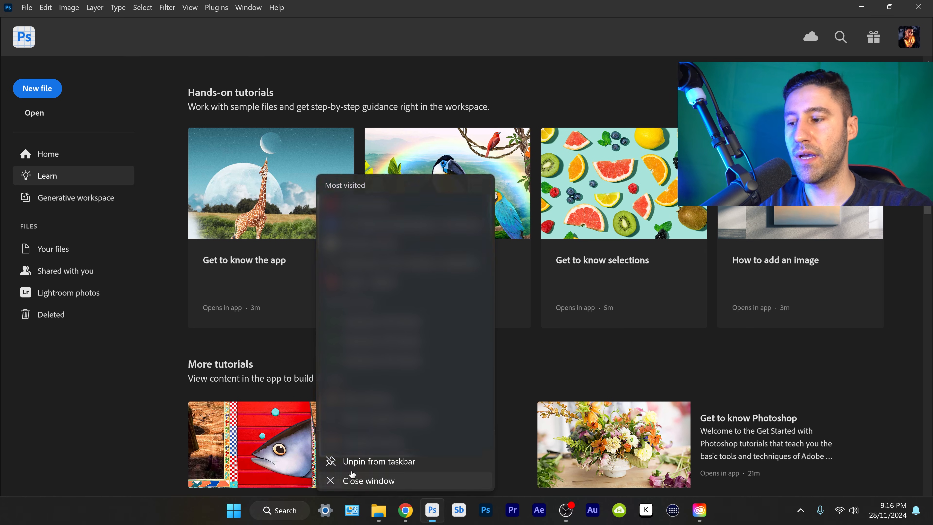
pyautogui.click(323, 479)
# - Create a new 3840 x 2160 px document from the recent custom preset
pyautogui.click(37, 89)
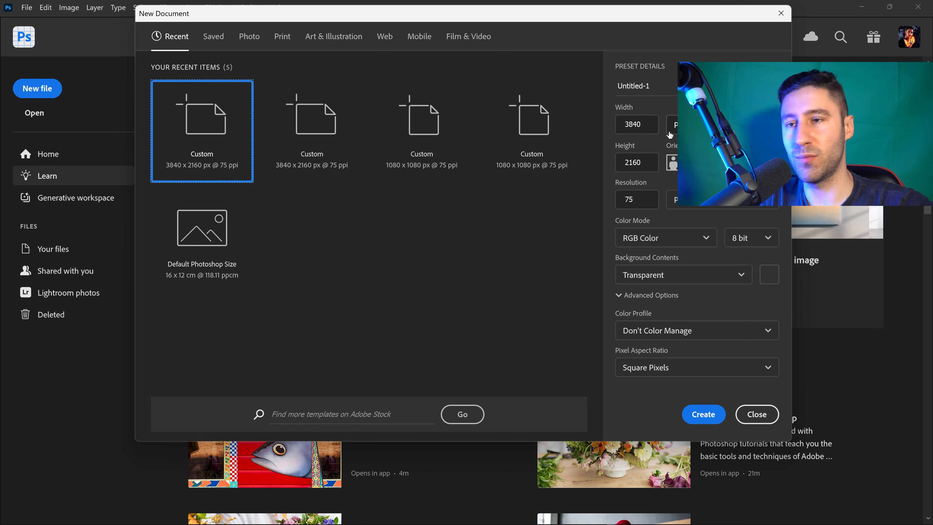
pyautogui.click(641, 124)
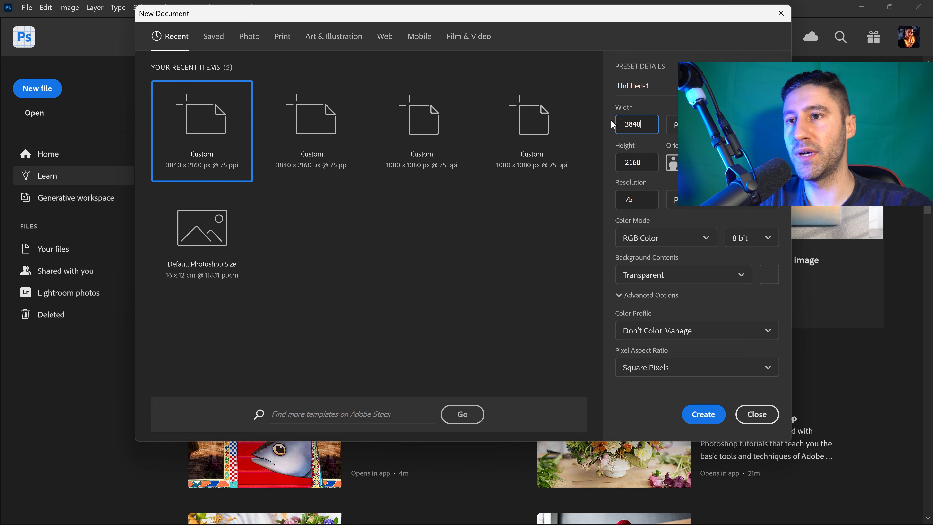
pyautogui.click(703, 414)
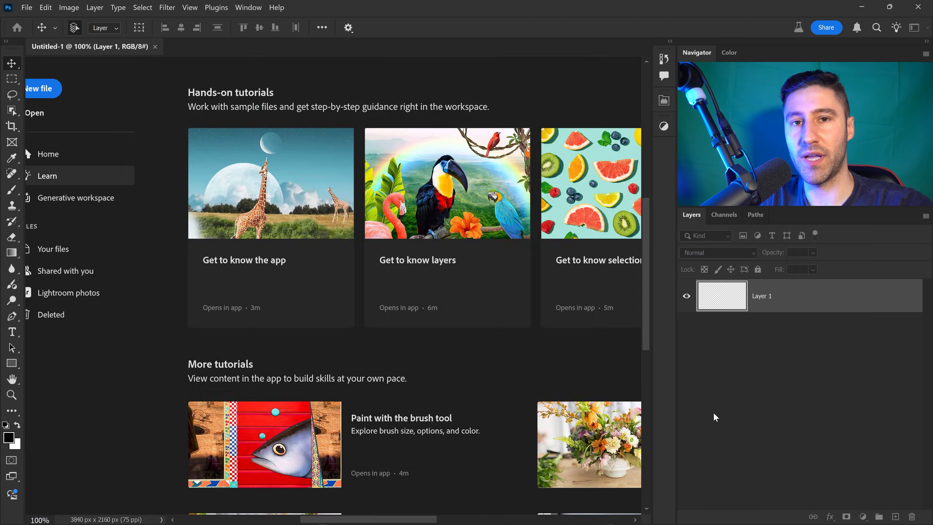
# - Place the room photo from File Explorer into the document and scale it to about 74% to fill the canvas
pyautogui.click(379, 519)
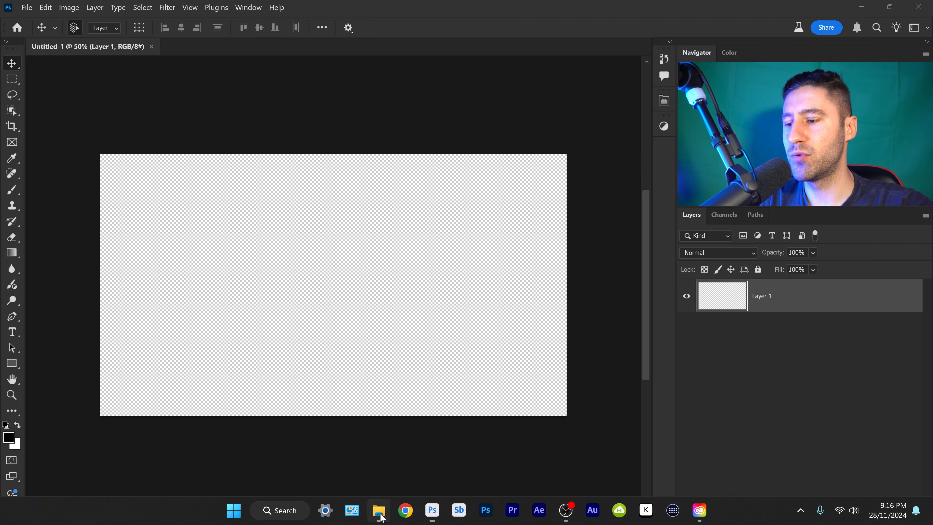
pyautogui.moveTo(673, 260); pyautogui.dragTo(374, 265)
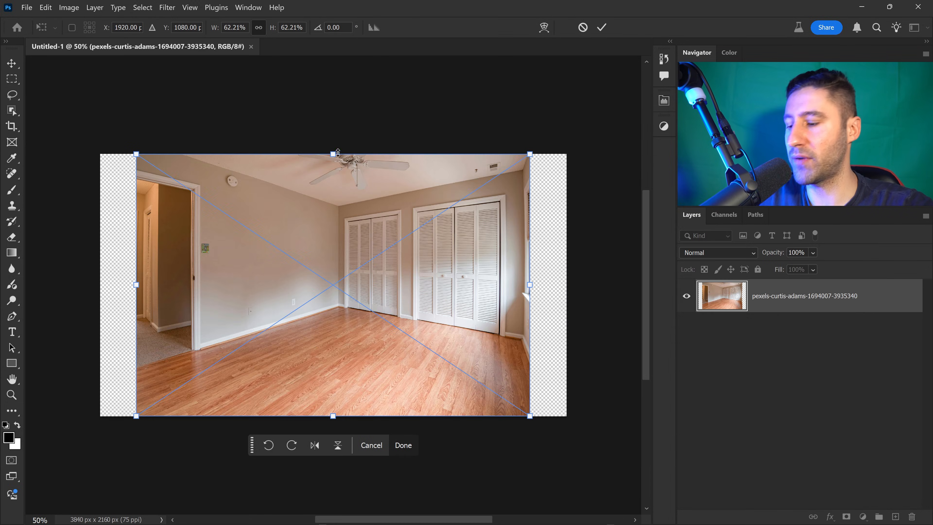
pyautogui.keyDown('alt'); pyautogui.moveTo(333, 155); pyautogui.dragTo(334, 129); pyautogui.keyUp('alt')
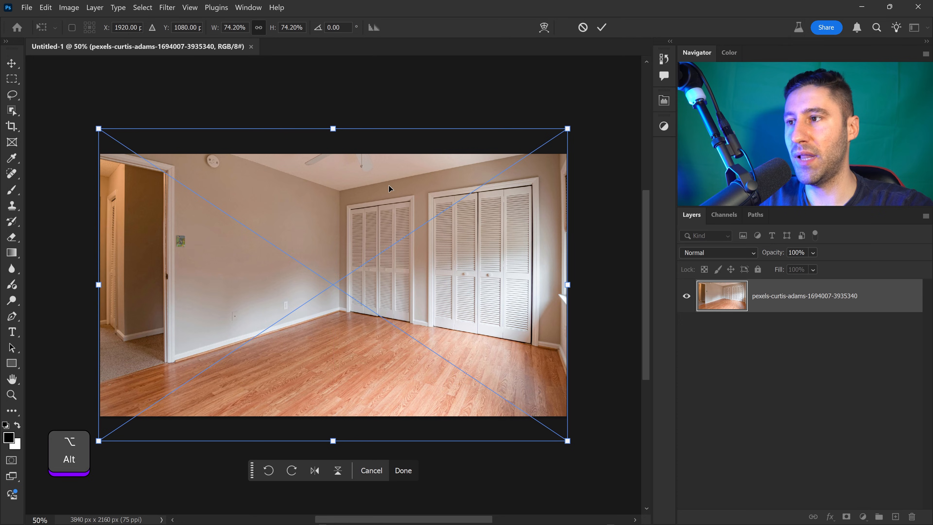
pyautogui.press('Return')
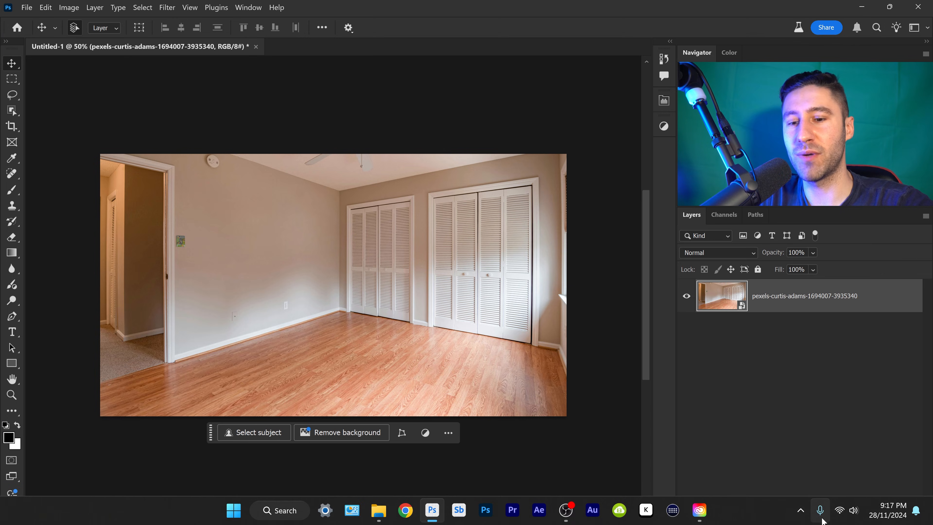
# - Reopen Creative Cloud and open Substance 3D Assets in the browser from the 3D & AR category
pyautogui.click(800, 511)
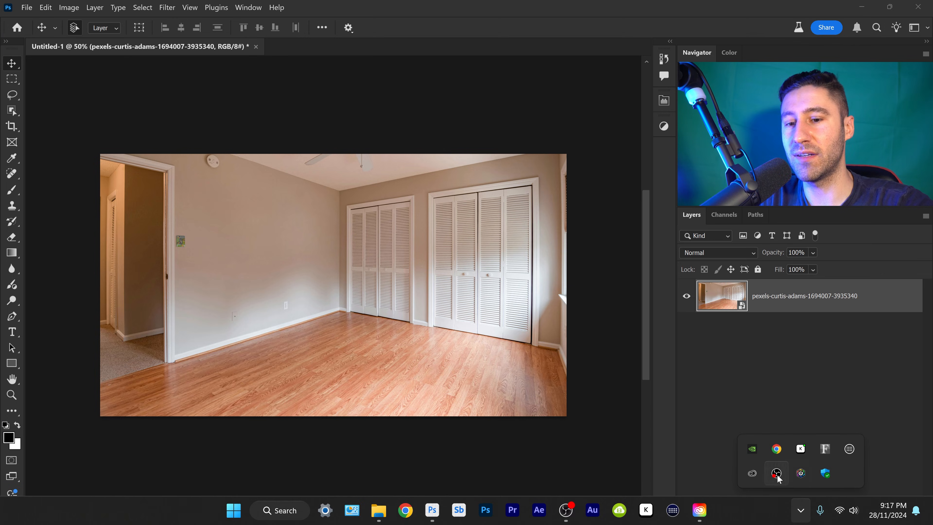
pyautogui.click(752, 474)
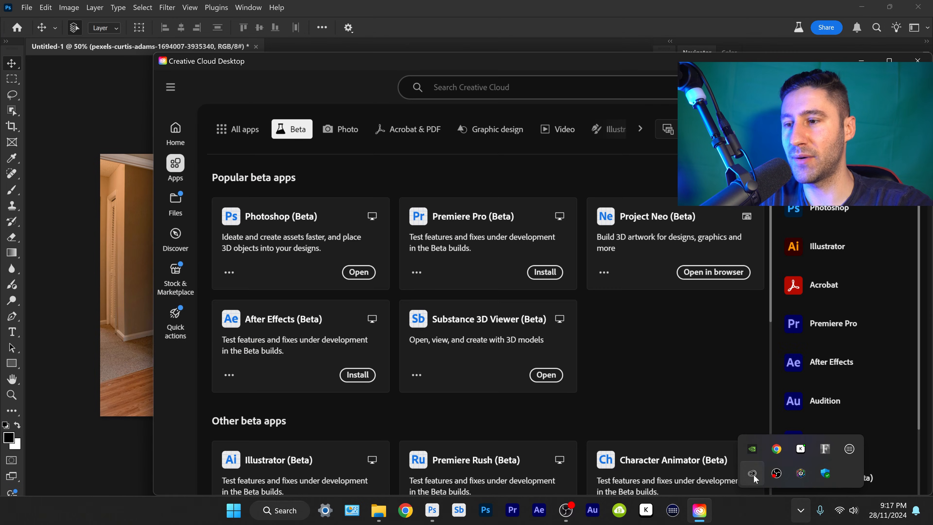
pyautogui.click(640, 129)
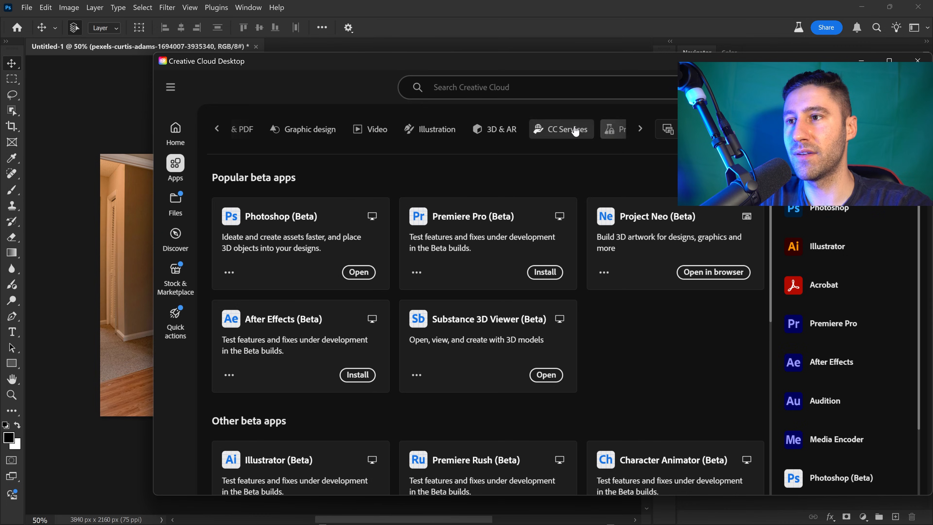
pyautogui.click(484, 135)
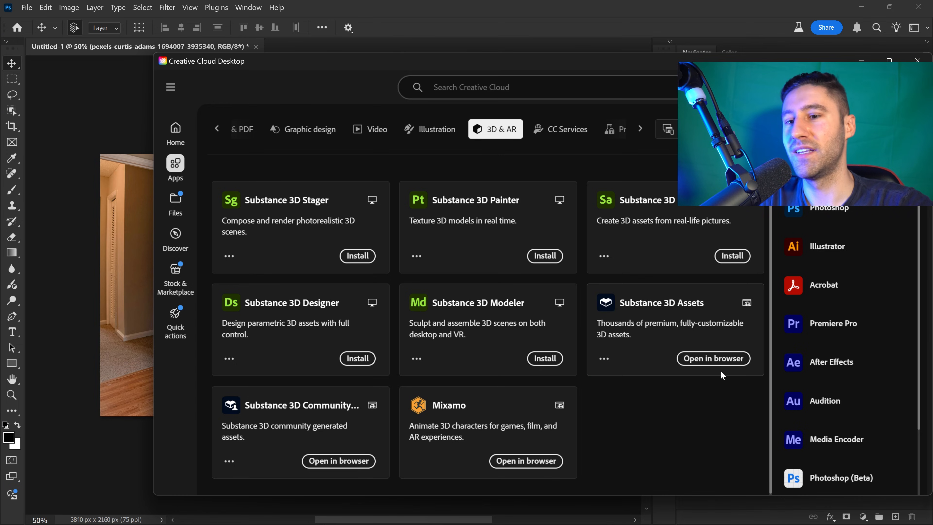
pyautogui.click(706, 362)
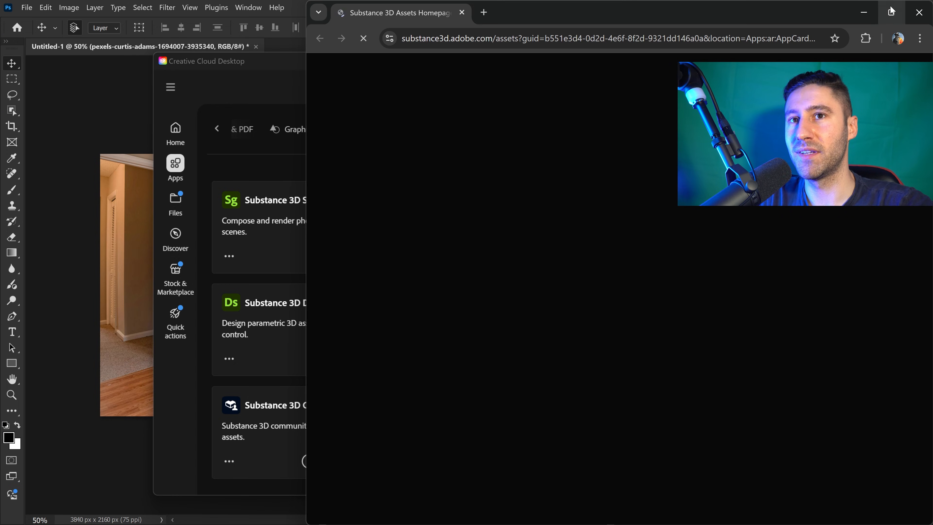
pyautogui.click(891, 12)
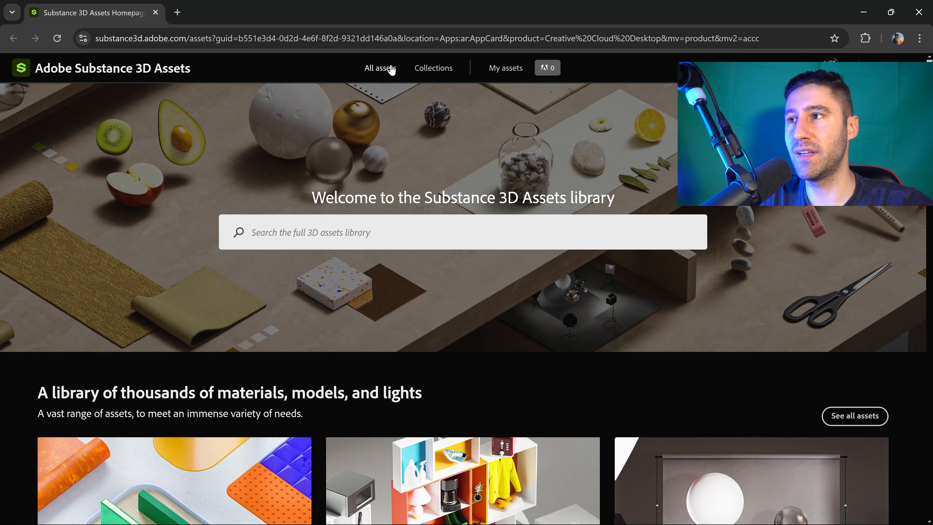
# - Open all assets in the Substance 3D Assets library and filter to free assets
pyautogui.click(391, 69)
pyautogui.scroll(-15, 647, 231)
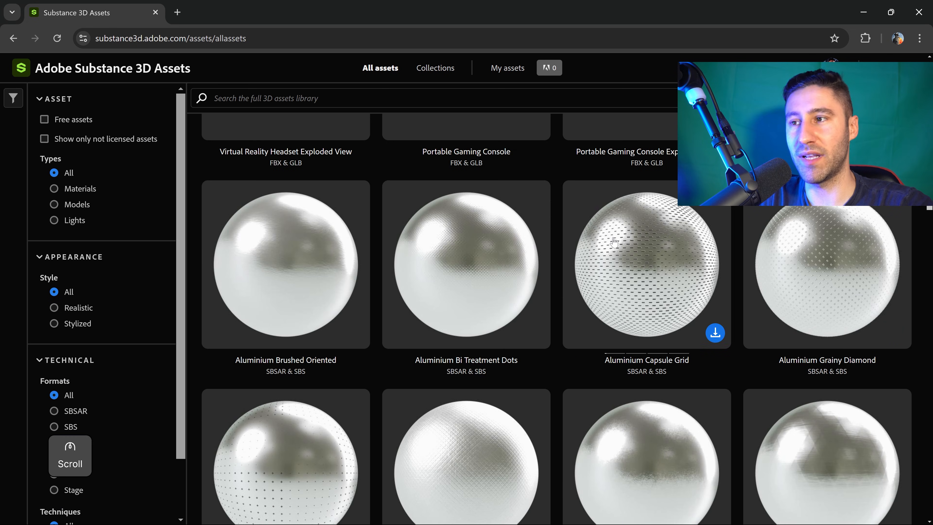
pyautogui.scroll(3, 614, 242)
pyautogui.scroll(10, 614, 242)
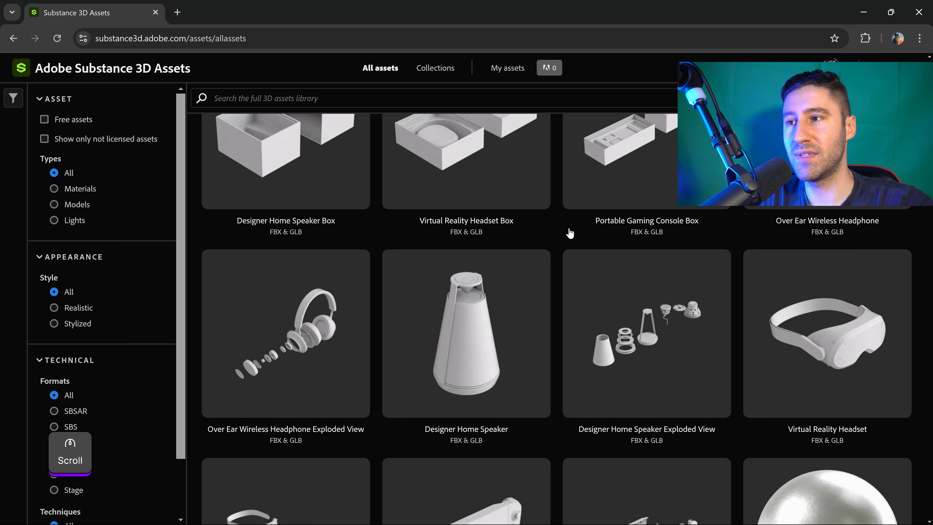
pyautogui.scroll(3, 568, 234)
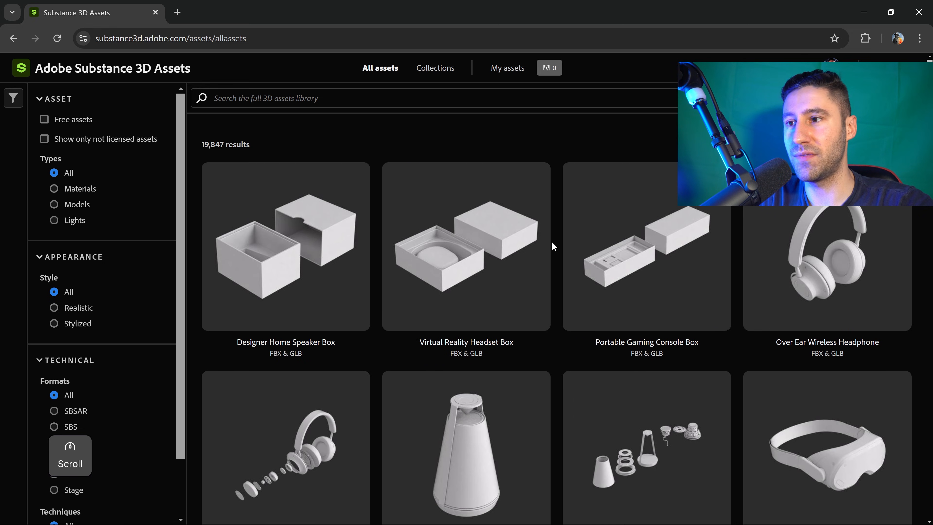
pyautogui.click(44, 120)
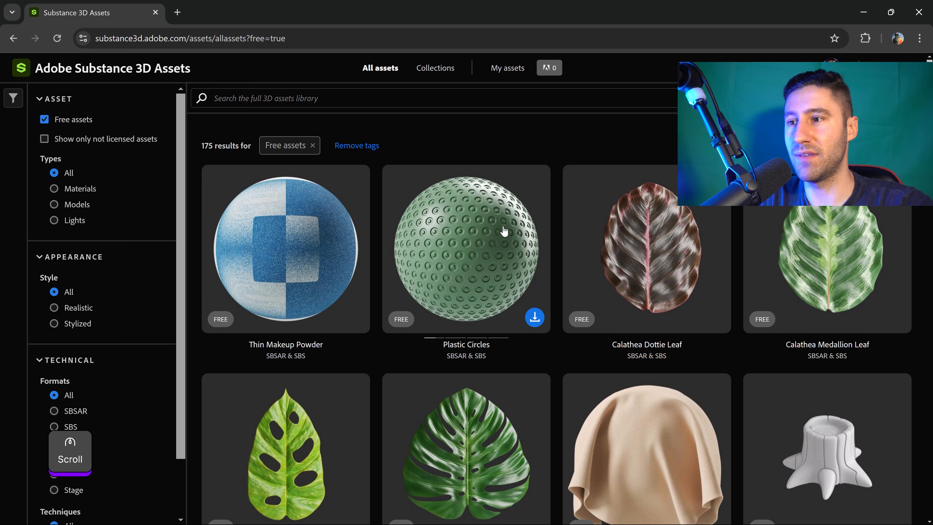
# - Narrow the free assets down to the Models type
pyautogui.scroll(-5, 504, 231)
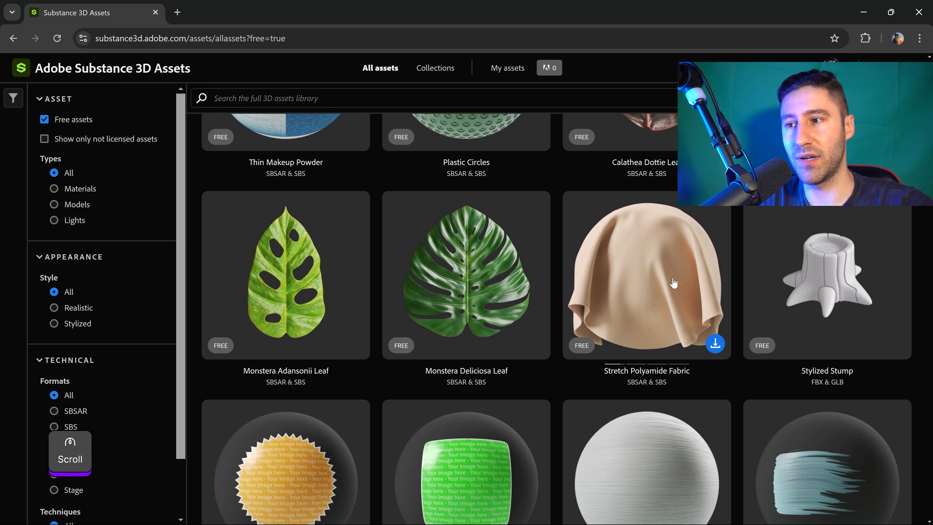
pyautogui.scroll(-3, 673, 283)
pyautogui.scroll(2, 674, 284)
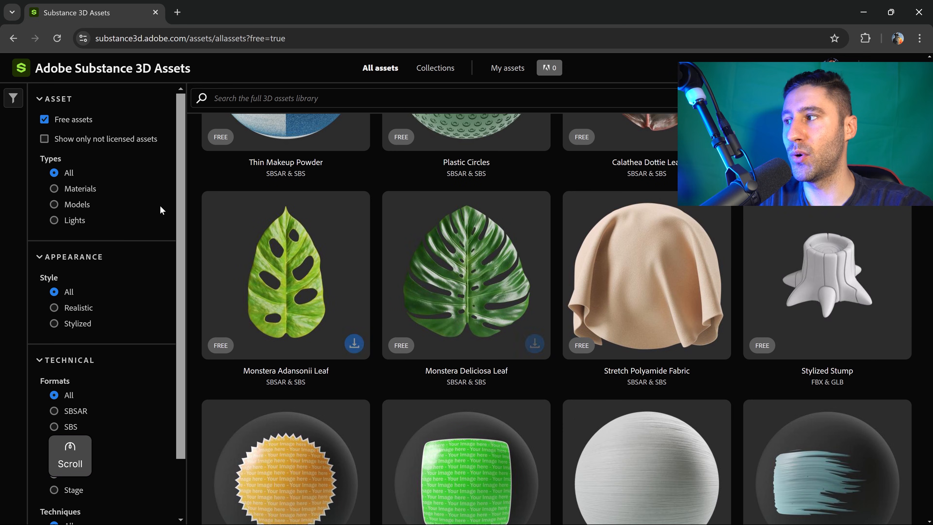
pyautogui.click(52, 205)
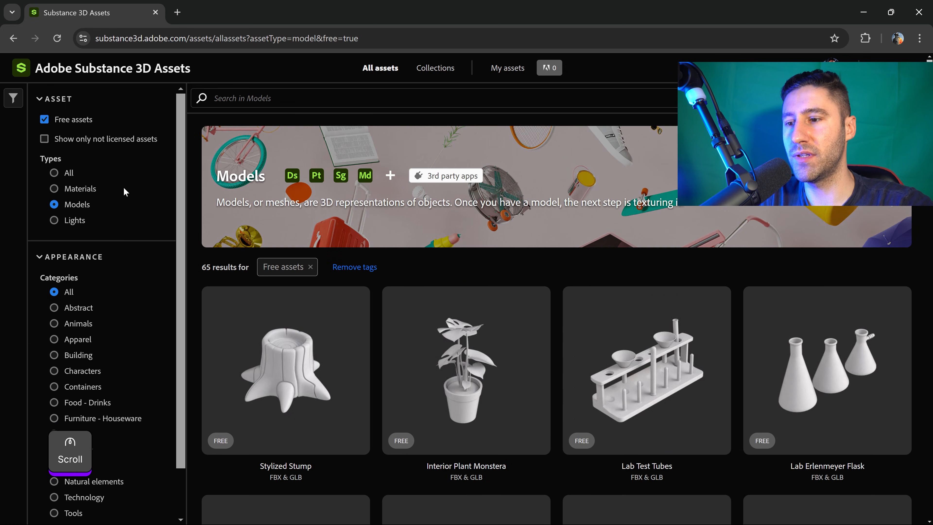
# - Browse the free models and select the Bench Press model
pyautogui.scroll(-5, 598, 329)
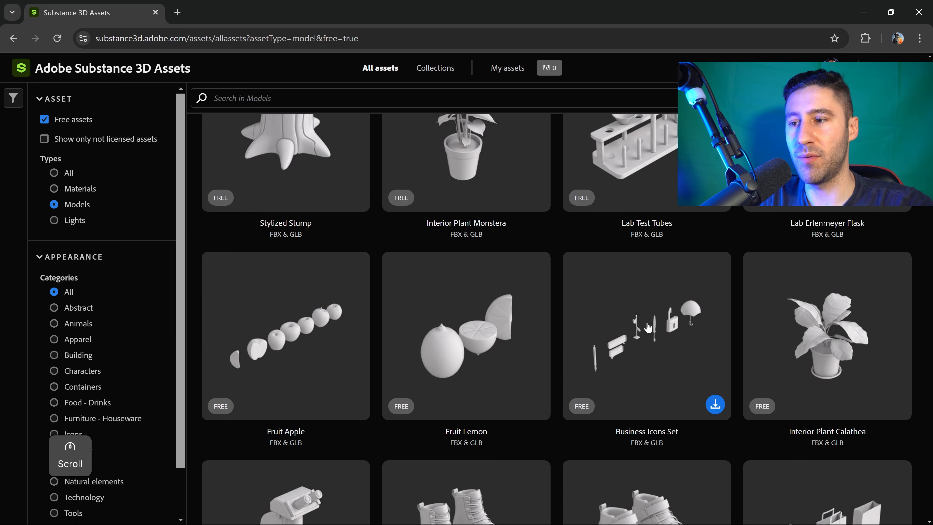
pyautogui.scroll(-5, 573, 277)
pyautogui.scroll(-5, 685, 271)
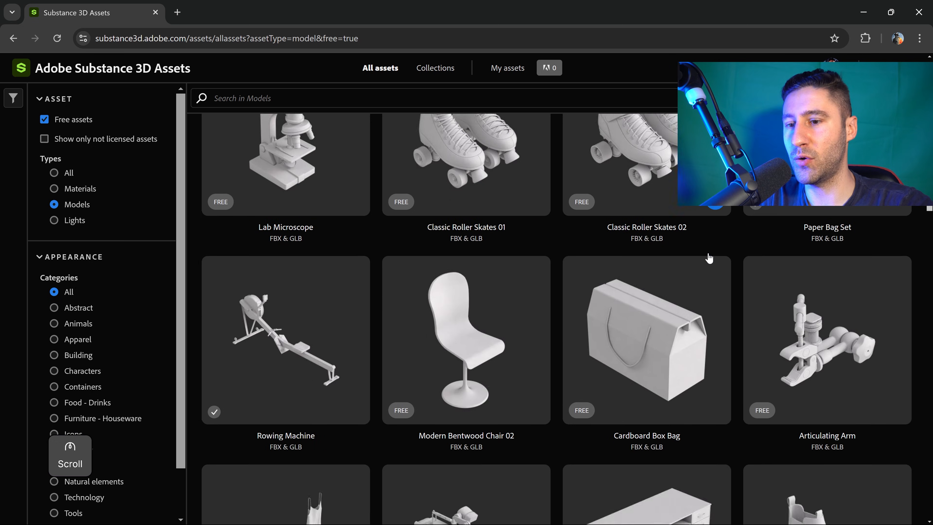
pyautogui.scroll(-8, 708, 258)
pyautogui.scroll(-4, 672, 260)
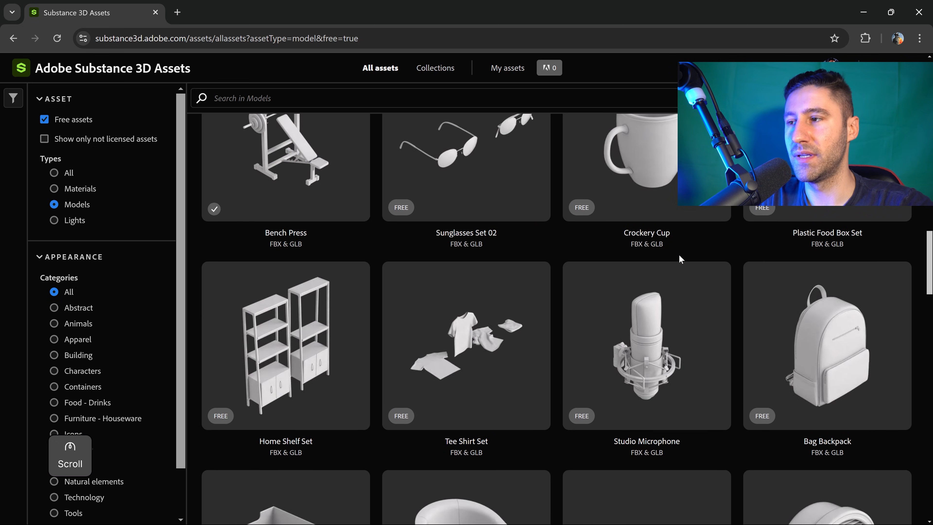
pyautogui.scroll(1, 687, 259)
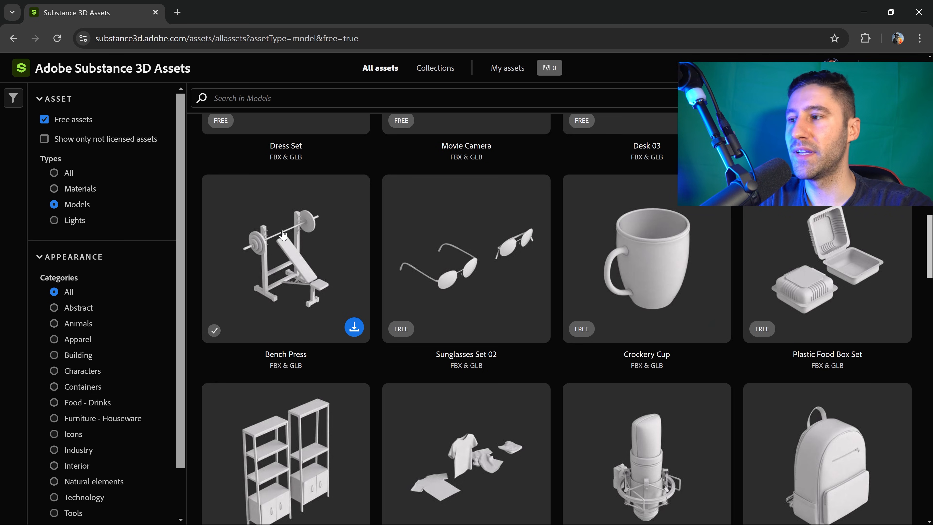
pyautogui.click(286, 239)
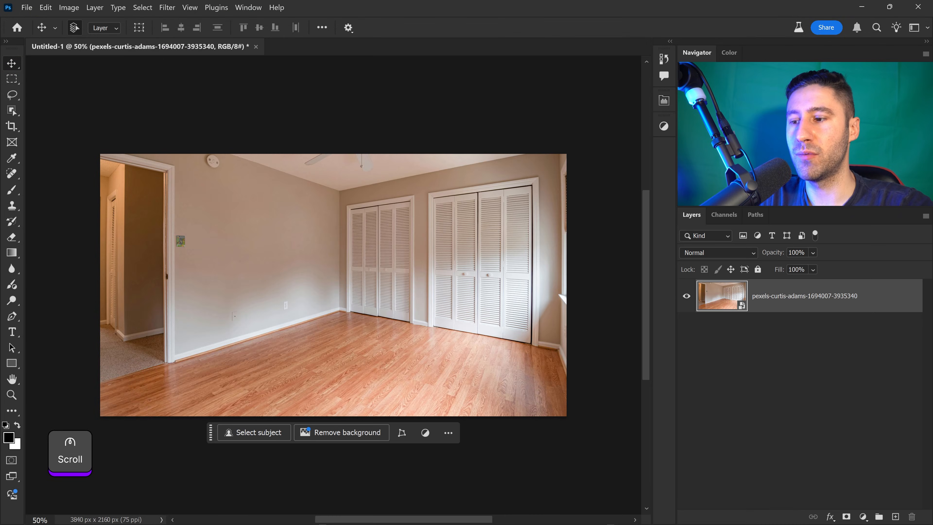
# - Place the bench_press model from File Explorer into the document, scale it to about 192% and reposition it
pyautogui.moveTo(414, 514)
pyautogui.click(380, 515)
pyautogui.moveTo(661, 262); pyautogui.dragTo(371, 230)
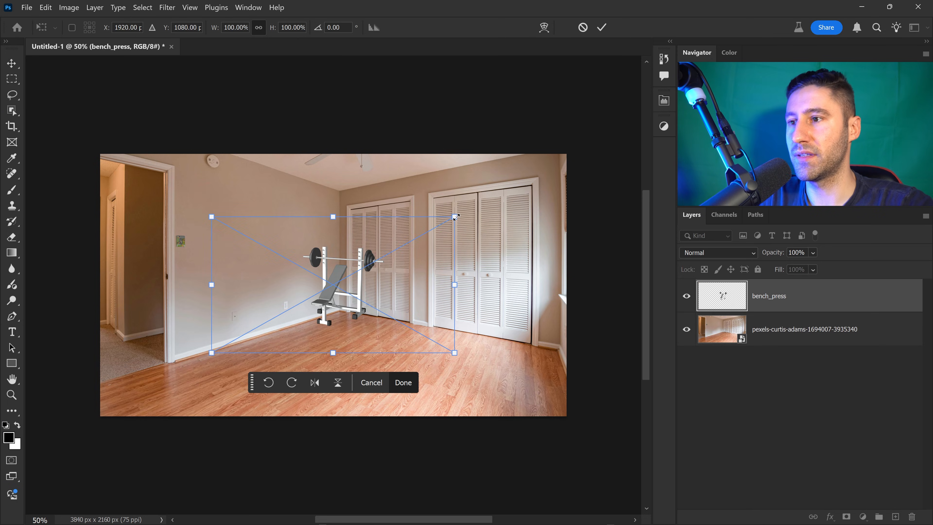
pyautogui.keyDown('alt'); pyautogui.moveTo(456, 216); pyautogui.dragTo(566, 153); pyautogui.keyUp('alt')
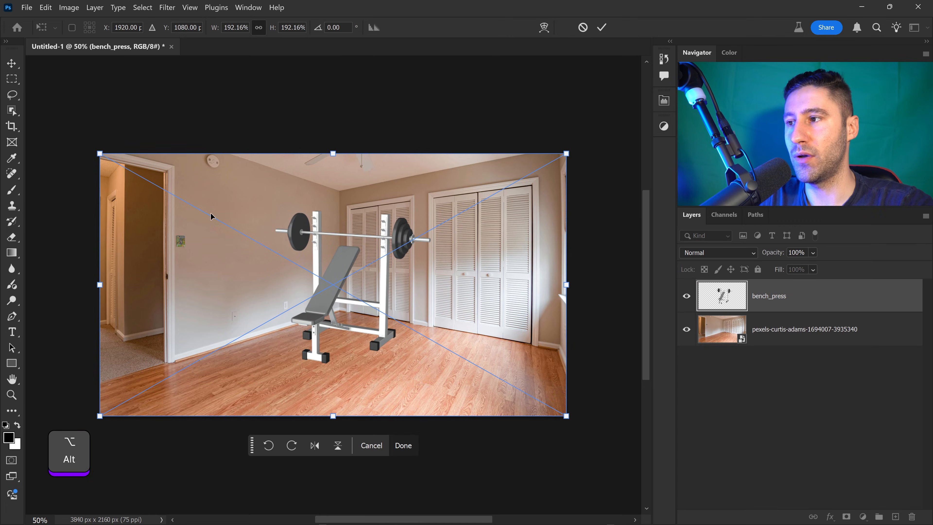
pyautogui.doubleClick(454, 300)
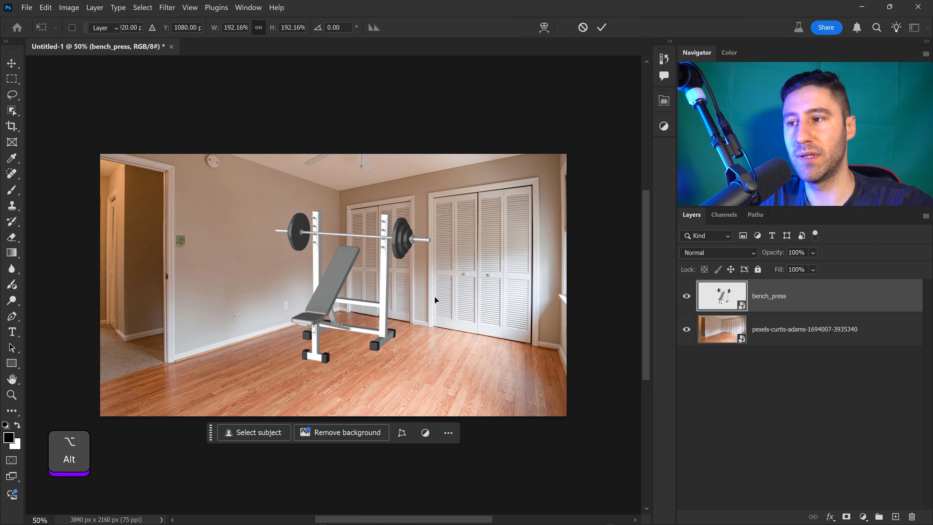
pyautogui.moveTo(335, 290); pyautogui.dragTo(352, 303)
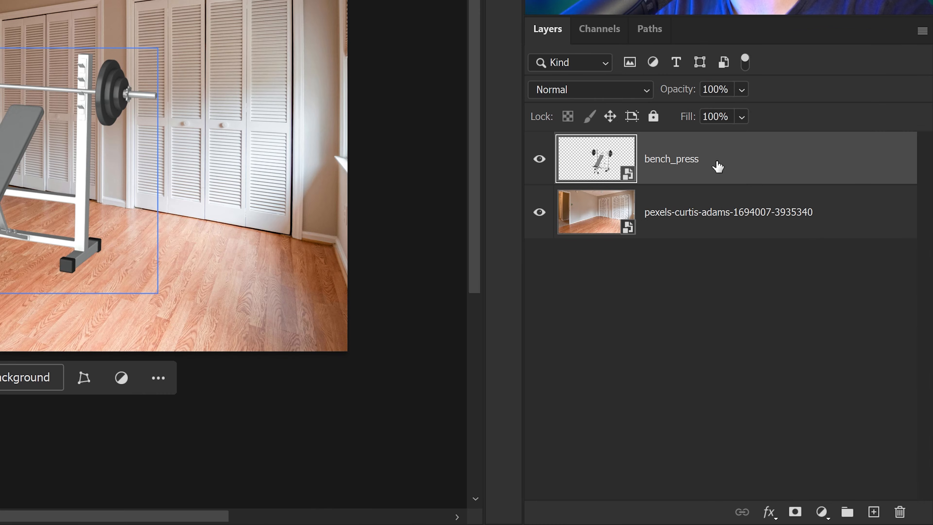
# - Open the bench_press smart object layer in Substance 3D Viewer
pyautogui.rightClick(718, 167)
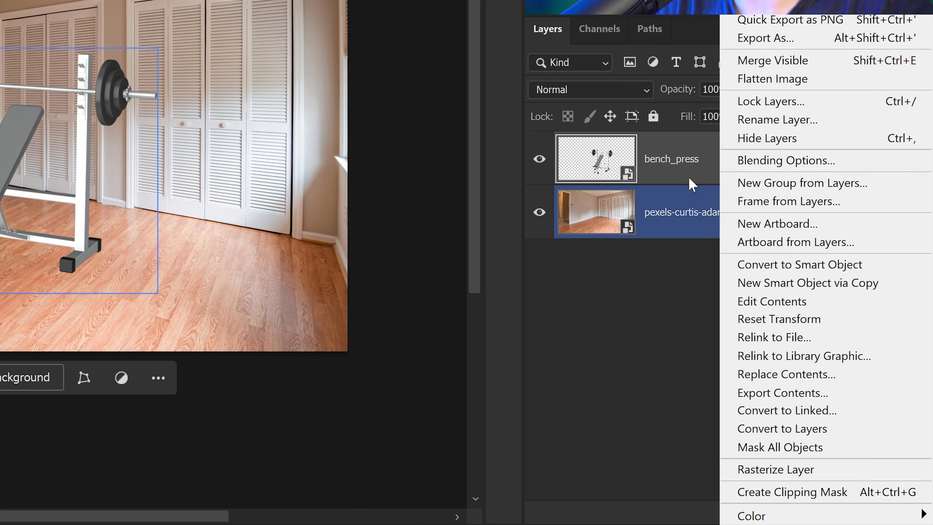
pyautogui.click(614, 144)
pyautogui.doubleClick(601, 157)
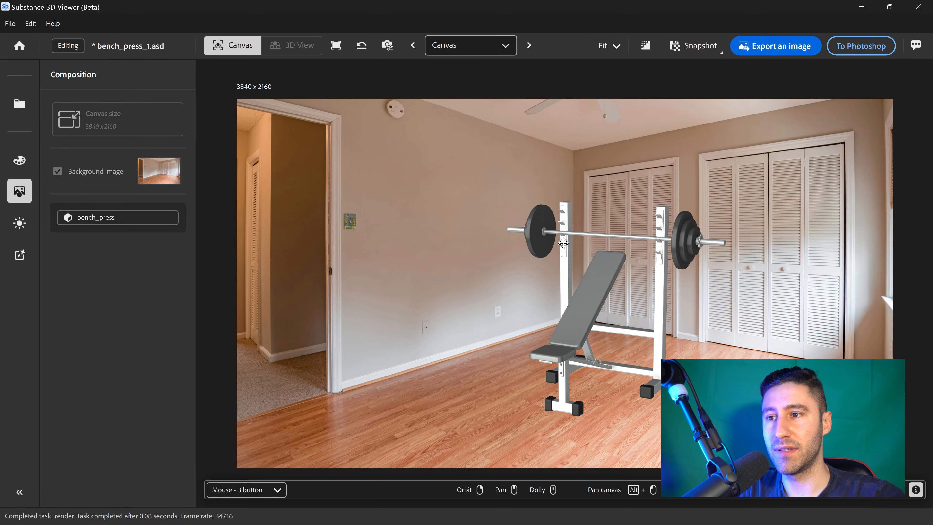
# - Nudge the bench press slightly and preview it through the Right, Bottom, Top, Free View and camera views
pyautogui.moveTo(599, 273); pyautogui.dragTo(574, 283)
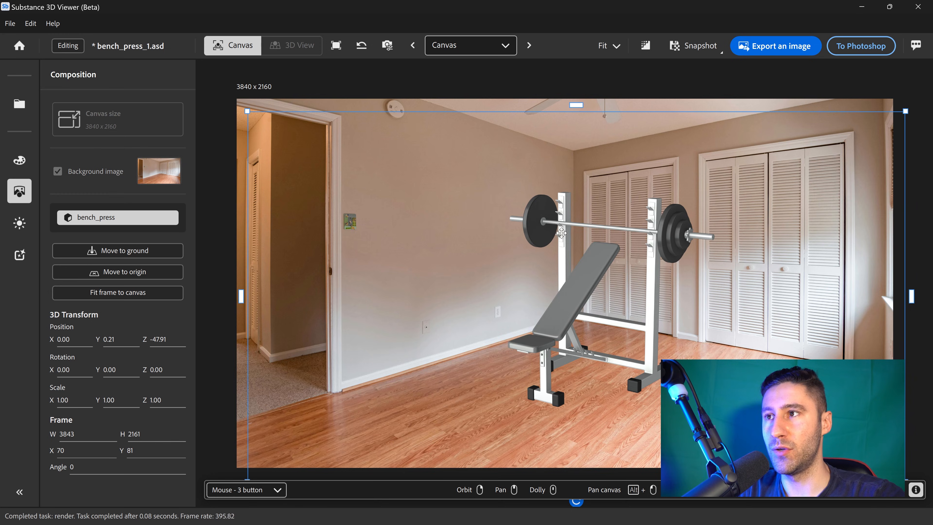
pyautogui.click(488, 45)
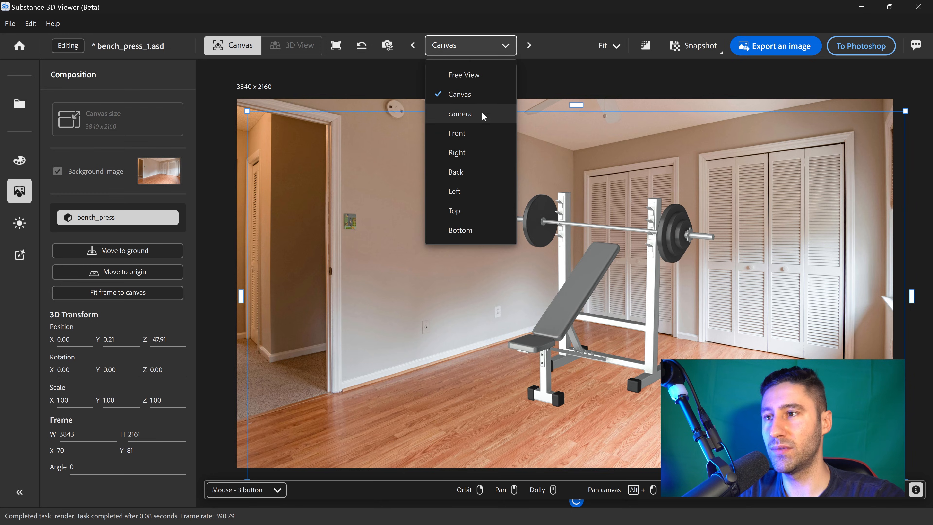
pyautogui.click(465, 153)
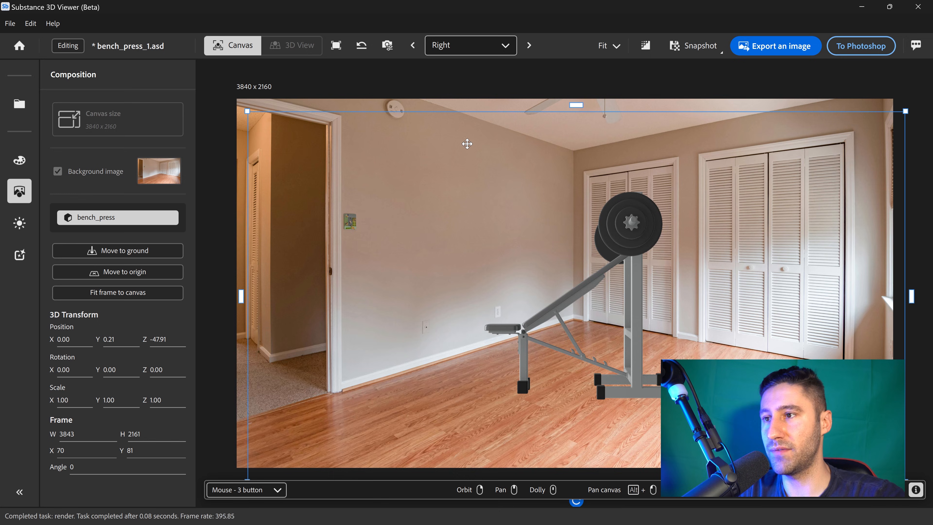
pyautogui.click(474, 48)
pyautogui.click(463, 230)
pyautogui.click(473, 45)
pyautogui.click(457, 209)
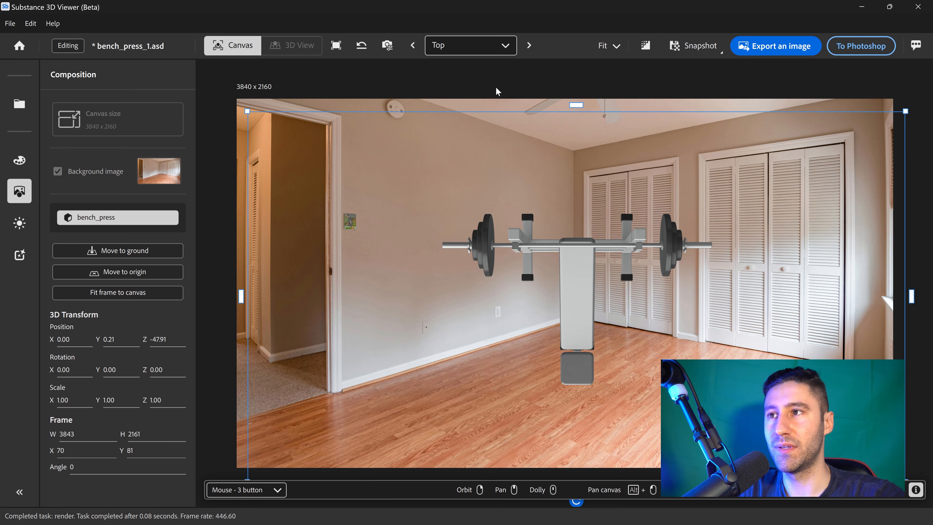
pyautogui.click(490, 46)
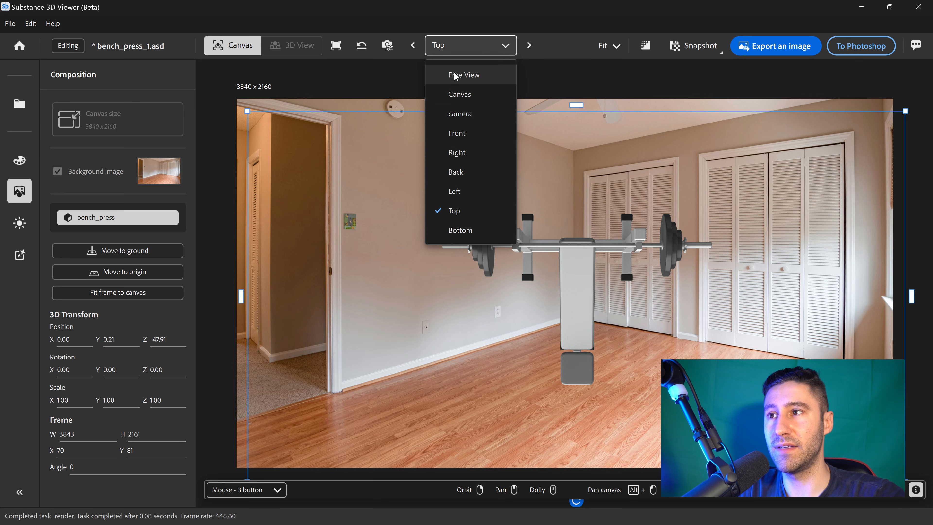
pyautogui.click(472, 75)
pyautogui.click(482, 46)
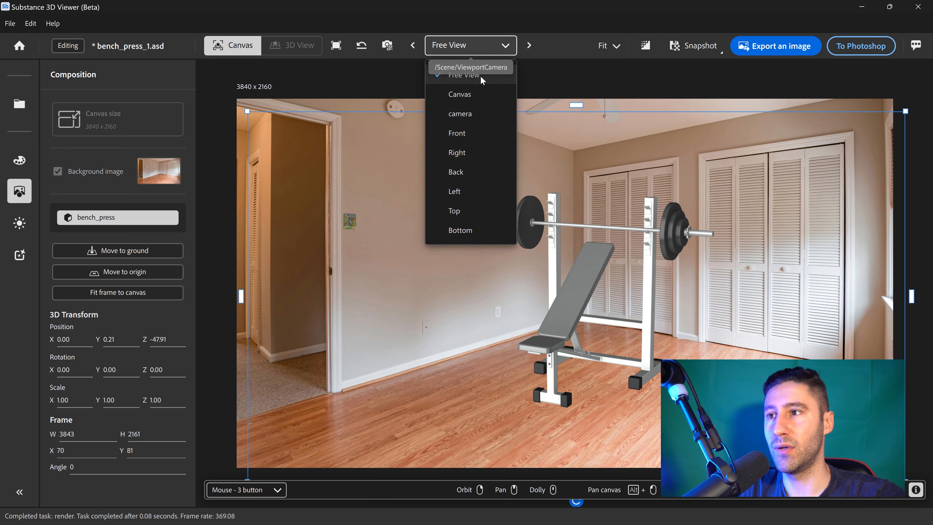
pyautogui.click(477, 115)
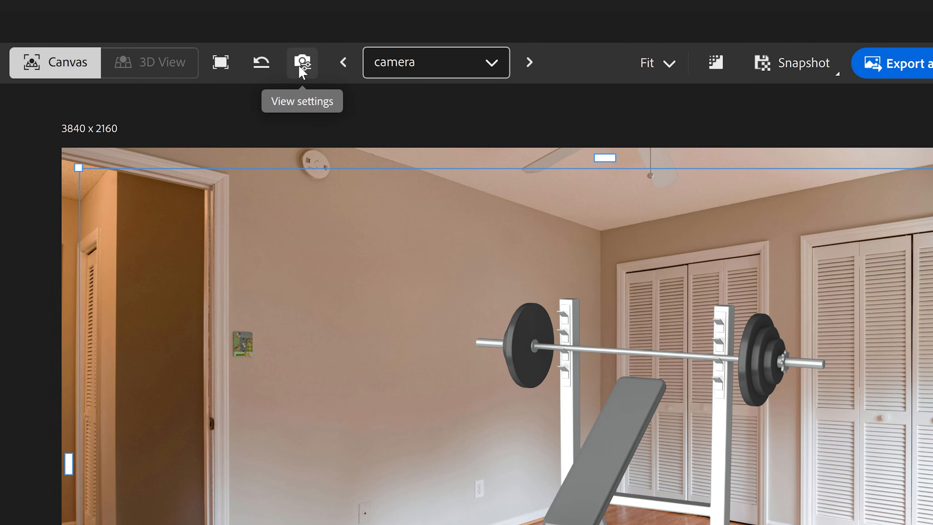
# - Set the camera field of view to about 25.8°
pyautogui.click(303, 66)
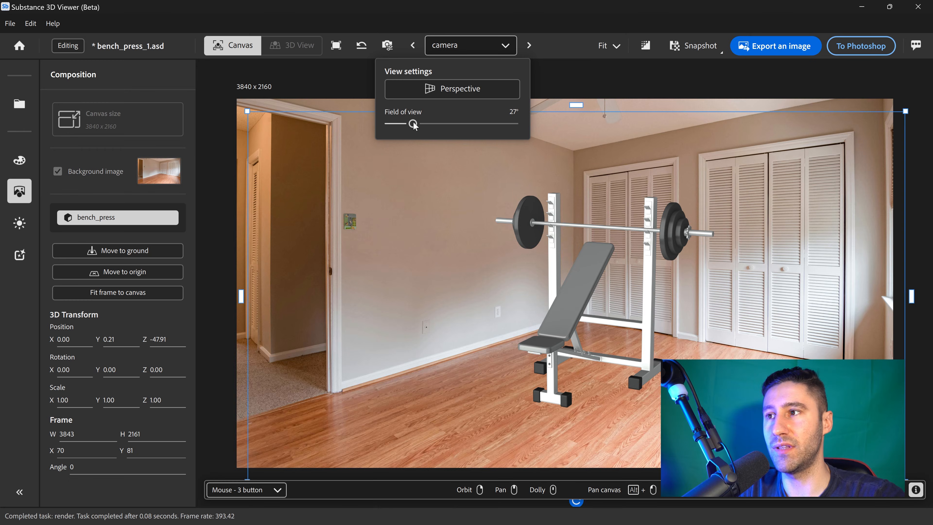
pyautogui.moveTo(358, 182); pyautogui.dragTo(364, 182)
pyautogui.moveTo(418, 125); pyautogui.dragTo(412, 125)
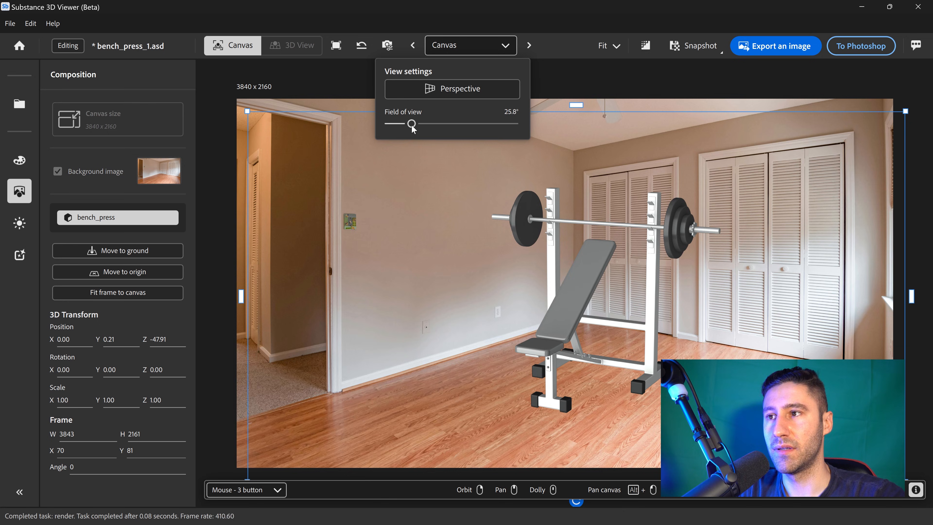
# - Switch the camera projection to Orthographic and back to Perspective
pyautogui.click(456, 91)
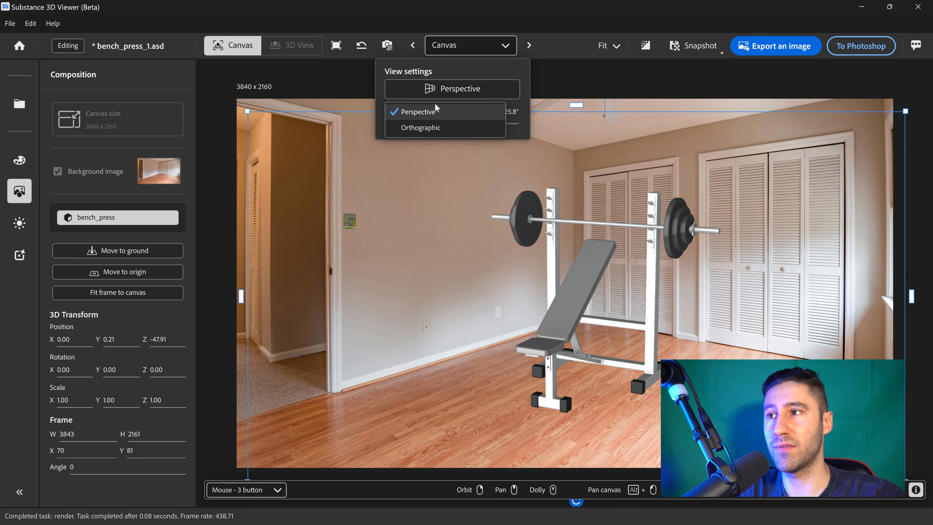
pyautogui.click(443, 128)
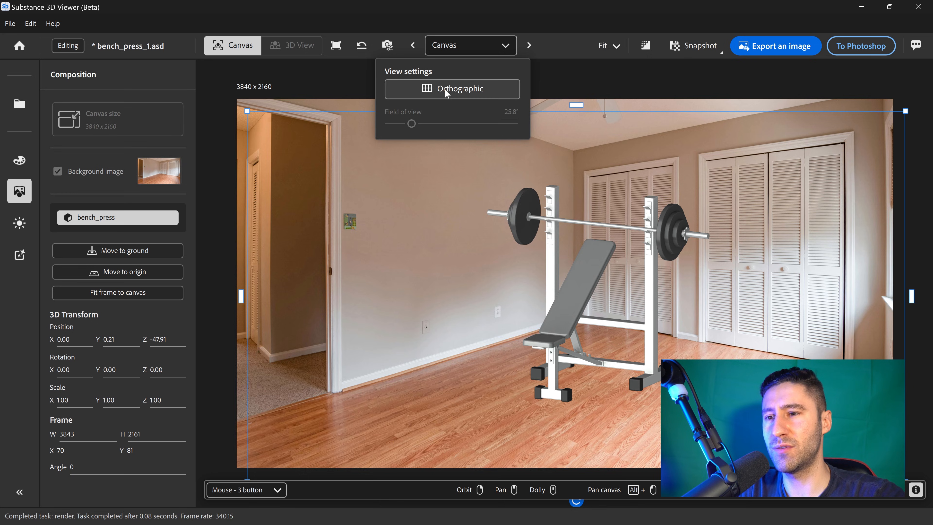
pyautogui.click(451, 92)
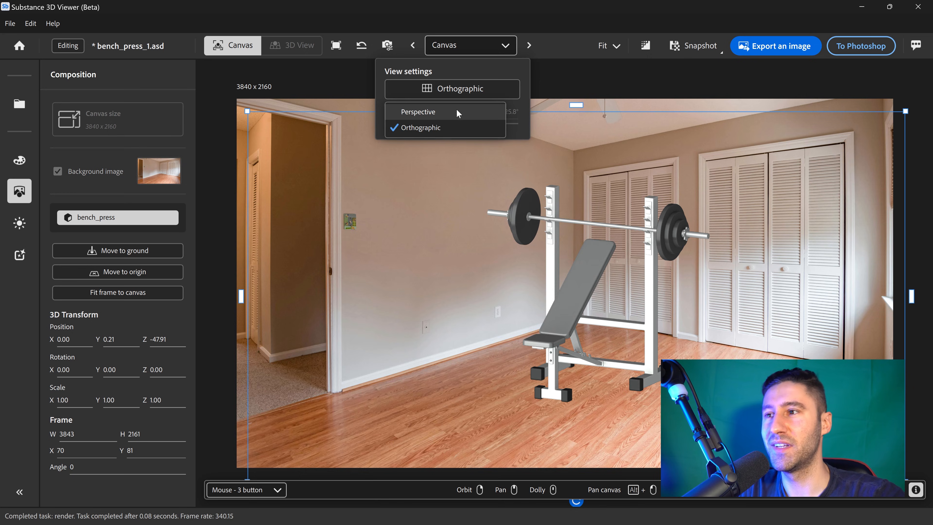
pyautogui.click(427, 114)
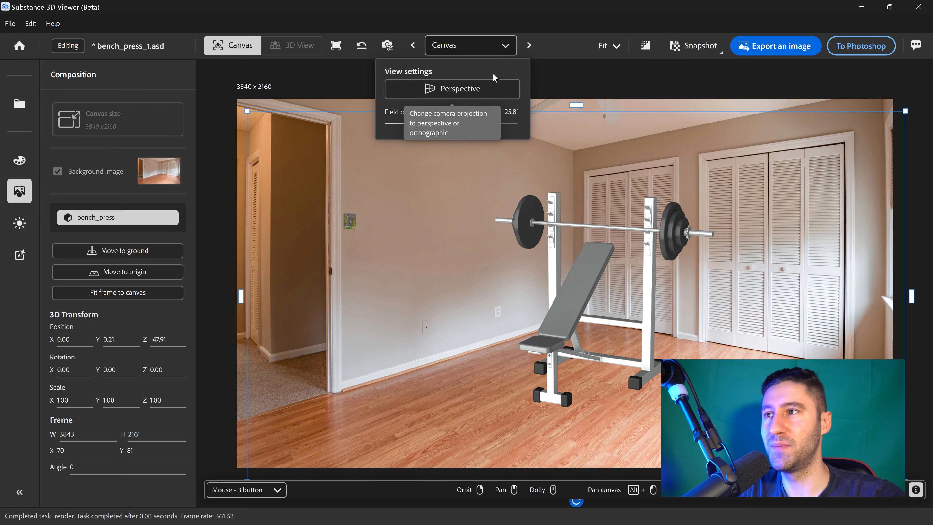
# - Reframe the bench press on the canvas by dollying and panning it to about X 126, Y 157
pyautogui.scroll(-4, 561, 272)
pyautogui.scroll(-3, 630, 258)
pyautogui.scroll(3, 609, 264)
pyautogui.scroll(-2, 587, 288)
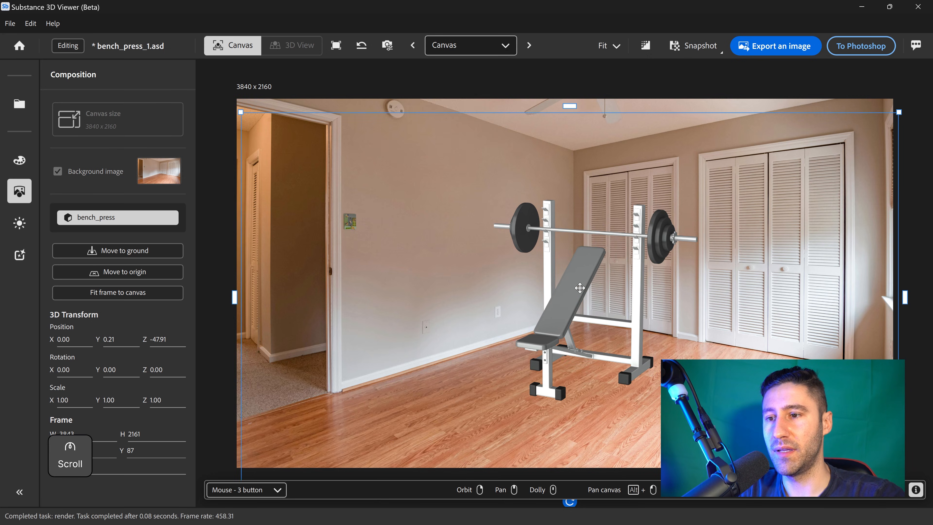
pyautogui.scroll(3, 589, 291)
pyautogui.scroll(-1, 622, 300)
pyautogui.scroll(2, 661, 309)
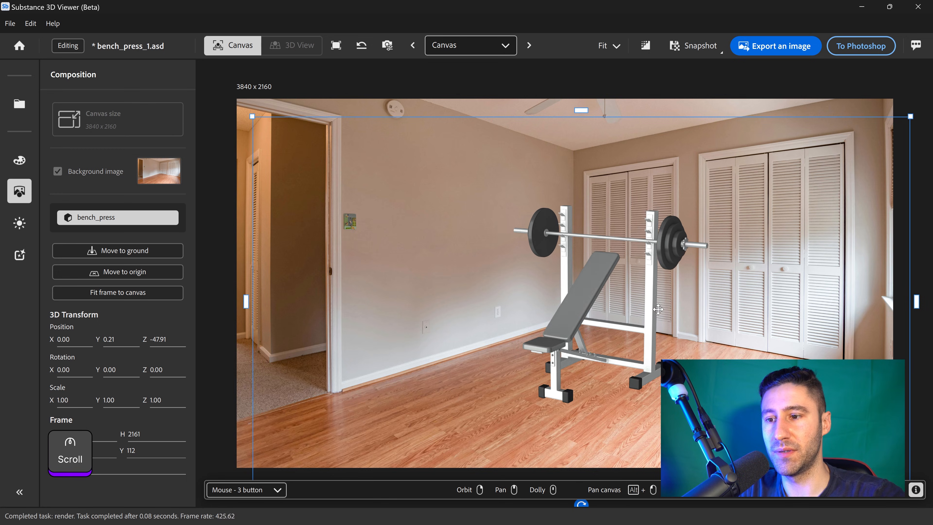
pyautogui.moveTo(595, 312); pyautogui.dragTo(600, 320)
pyautogui.moveTo(632, 328); pyautogui.dragTo(635, 328, button='right')
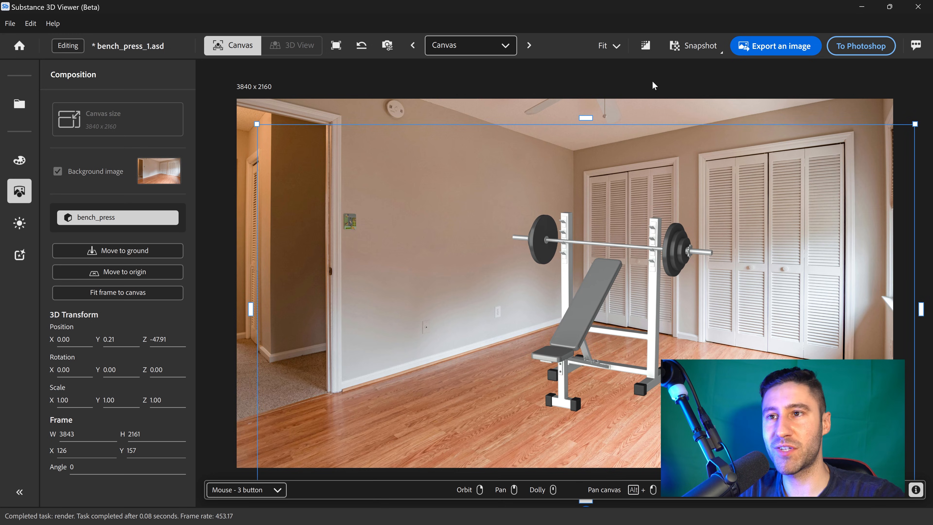
pyautogui.click(652, 83)
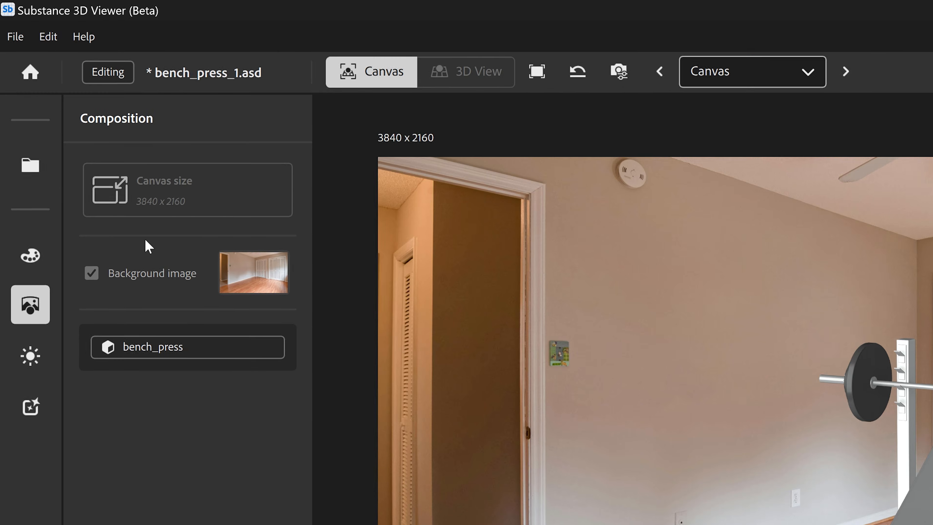
# - Open the Appearance panel and highlight the objects using the barbell, cushion and details materials
pyautogui.click(44, 259)
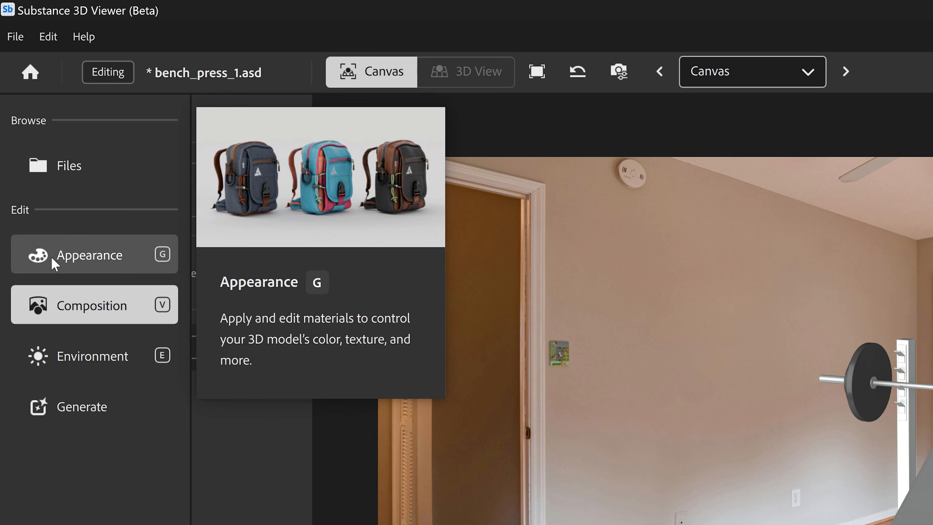
pyautogui.click(84, 166)
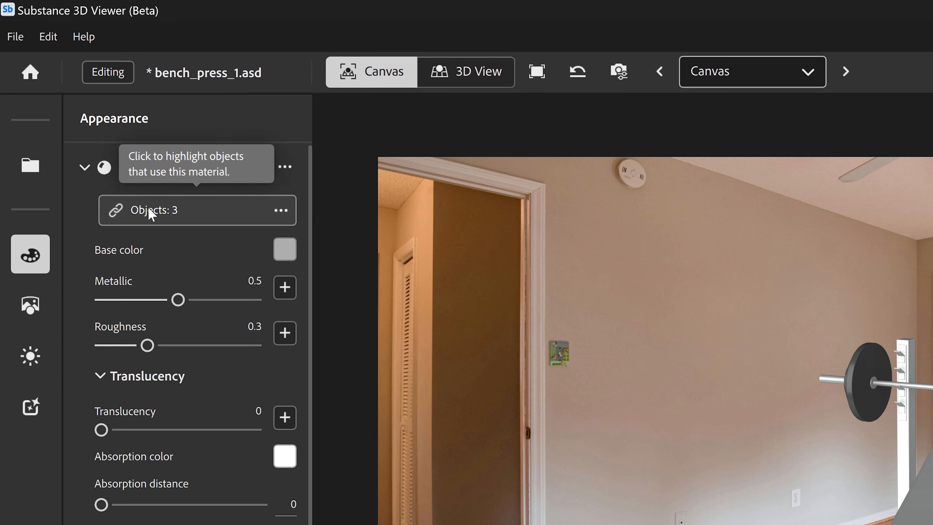
pyautogui.click(168, 215)
pyautogui.click(83, 168)
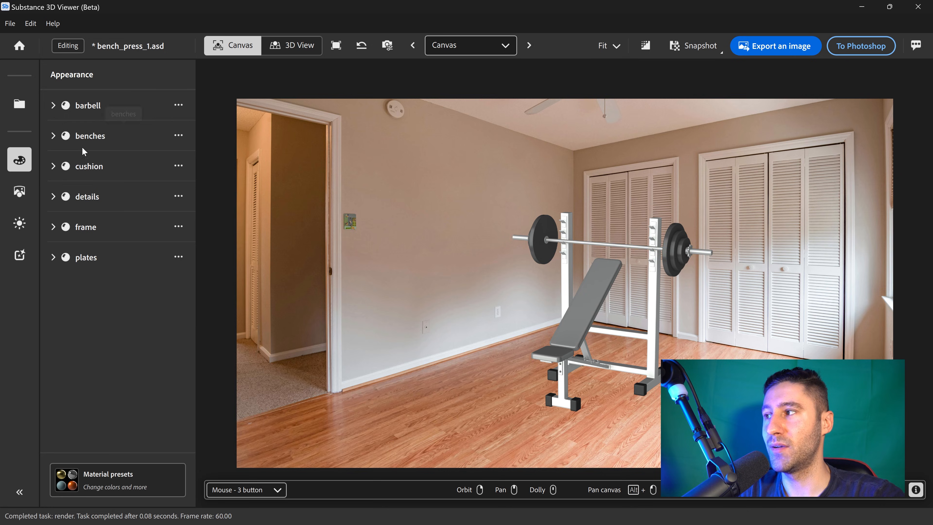
pyautogui.click(53, 167)
pyautogui.click(120, 192)
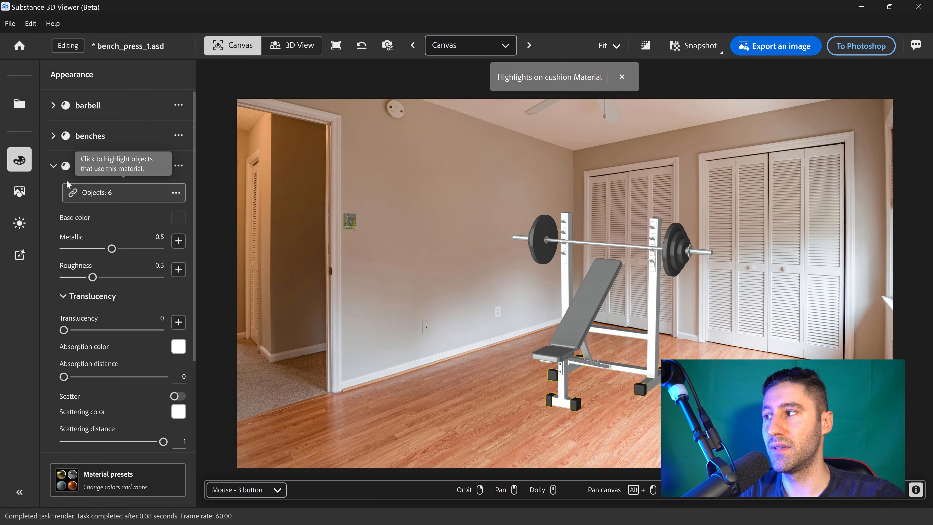
pyautogui.click(61, 171)
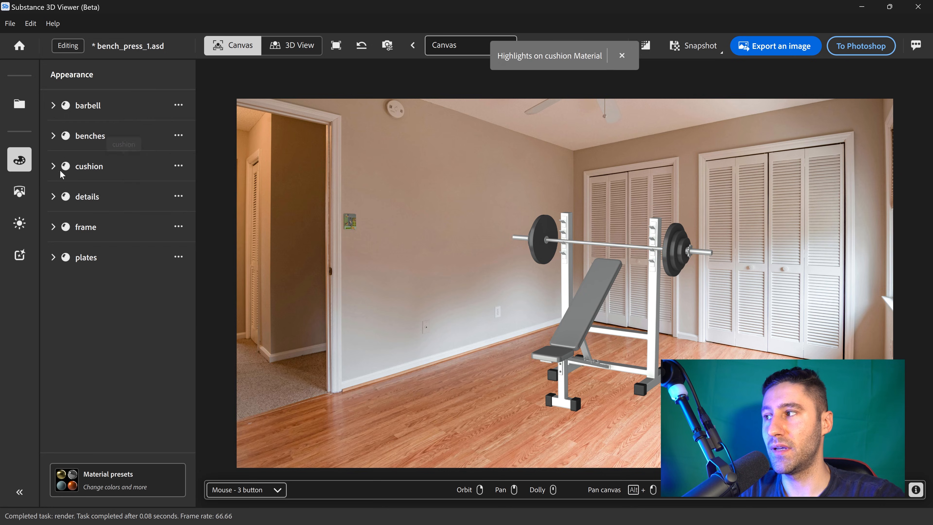
pyautogui.click(50, 197)
pyautogui.click(115, 222)
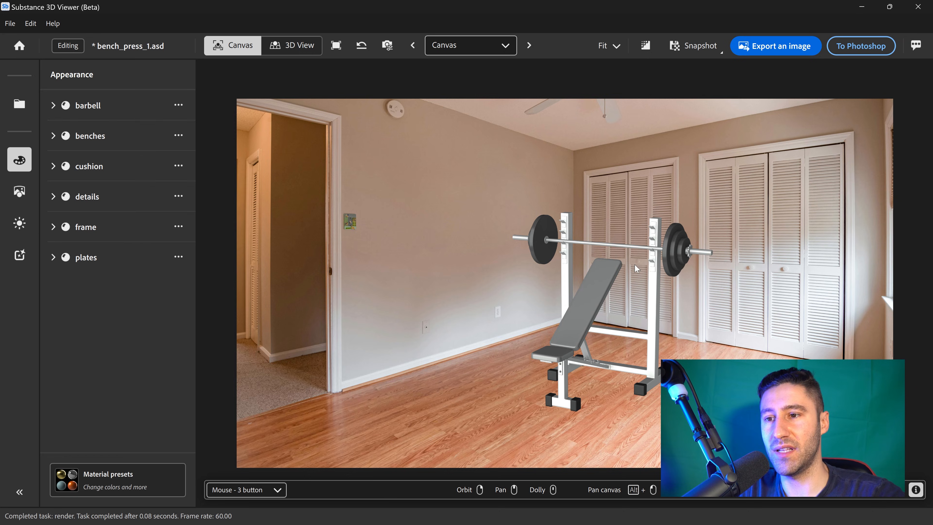
# - Select both bench pads and set the benches material's base color to #8f0000
pyautogui.click(604, 274)
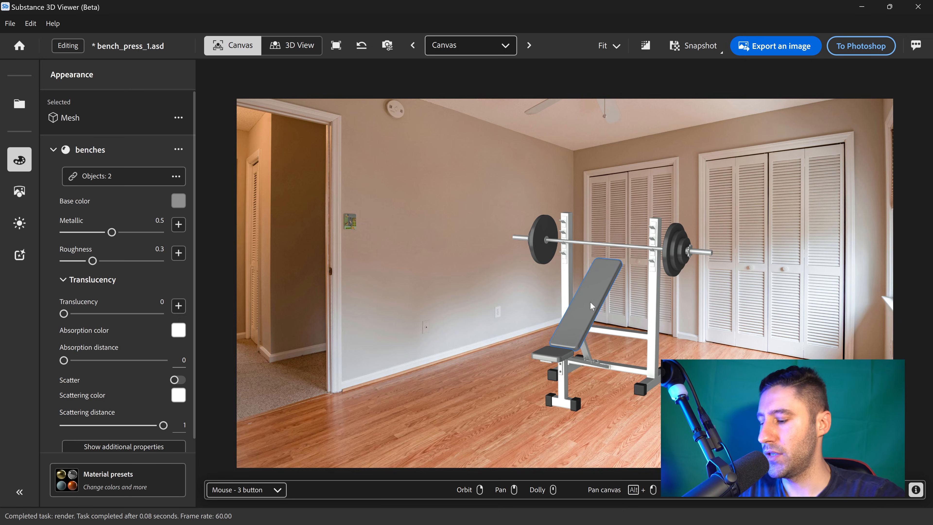
pyautogui.keyDown('shift'); pyautogui.click(561, 355); pyautogui.keyUp('shift')
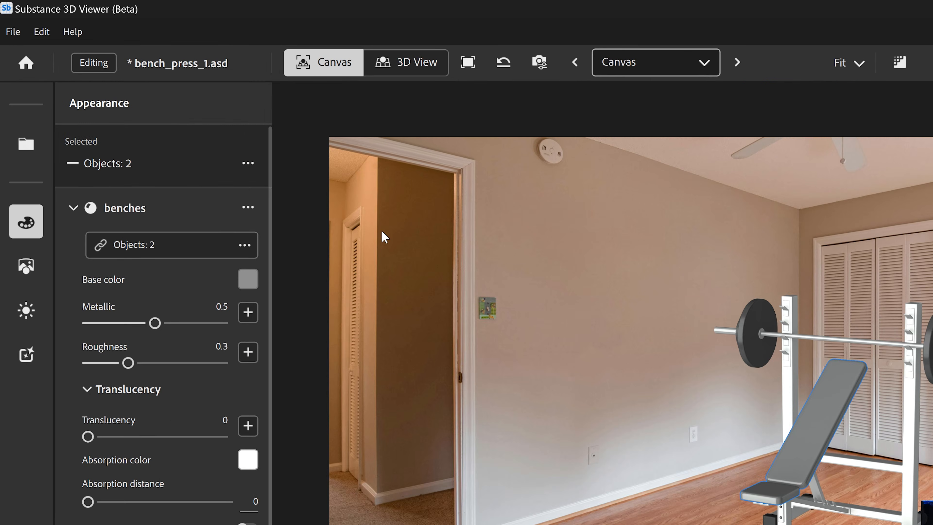
pyautogui.moveTo(270, 196); pyautogui.dragTo(288, 235)
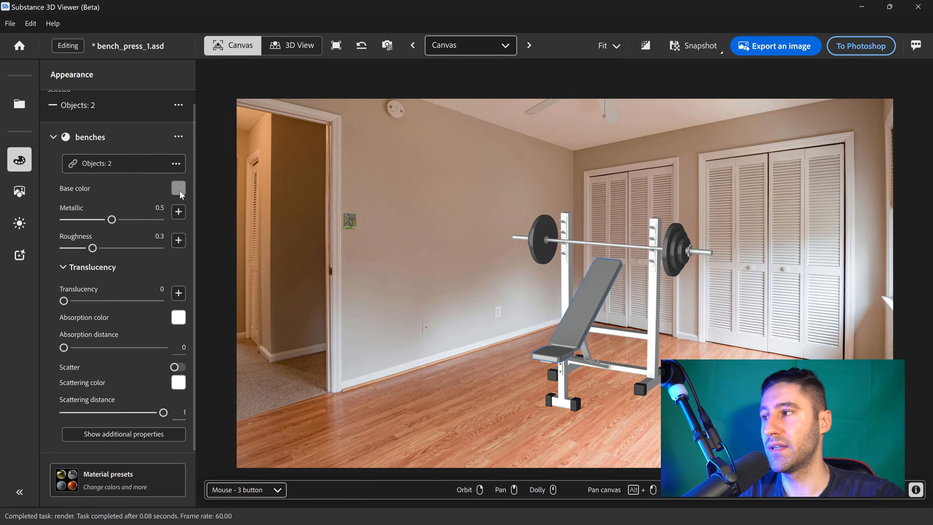
pyautogui.click(249, 128)
pyautogui.click(487, 132)
pyautogui.moveTo(350, 189); pyautogui.dragTo(382, 201)
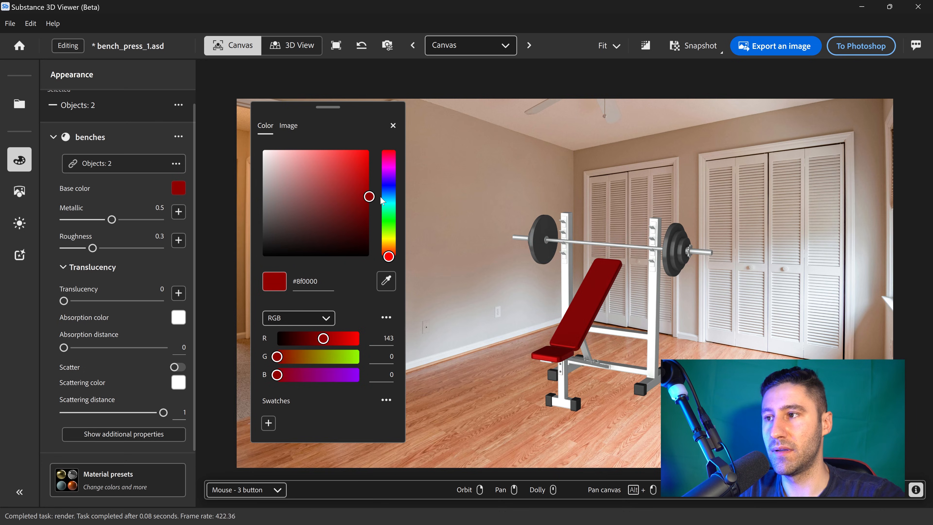
pyautogui.click(392, 126)
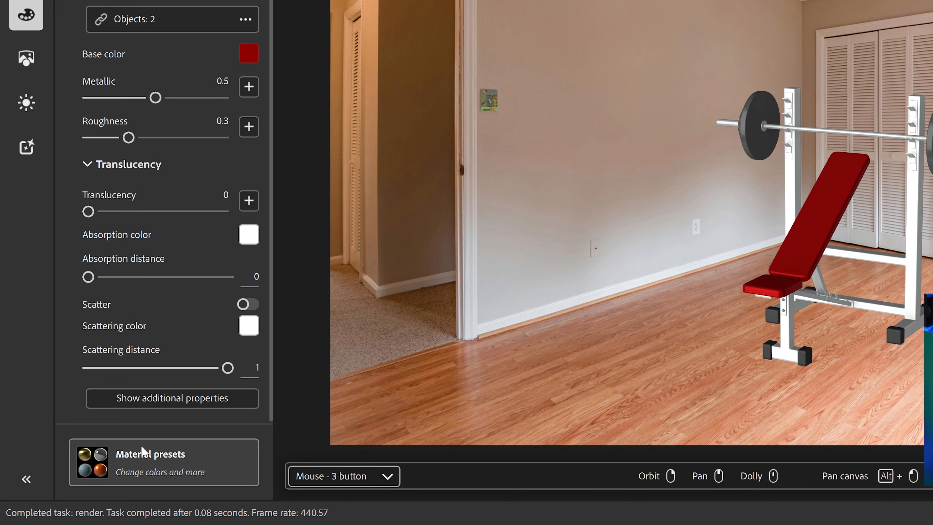
# - Apply the Leather Soft material preset to the bench pads
pyautogui.click(173, 464)
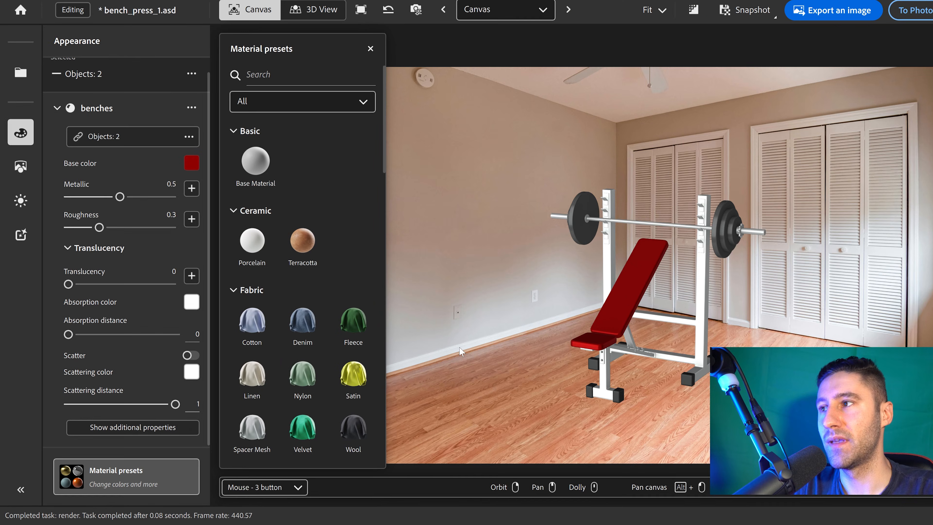
pyautogui.moveTo(356, 190); pyautogui.dragTo(355, 250)
pyautogui.moveTo(328, 219); pyautogui.dragTo(589, 296)
pyautogui.click(448, 139)
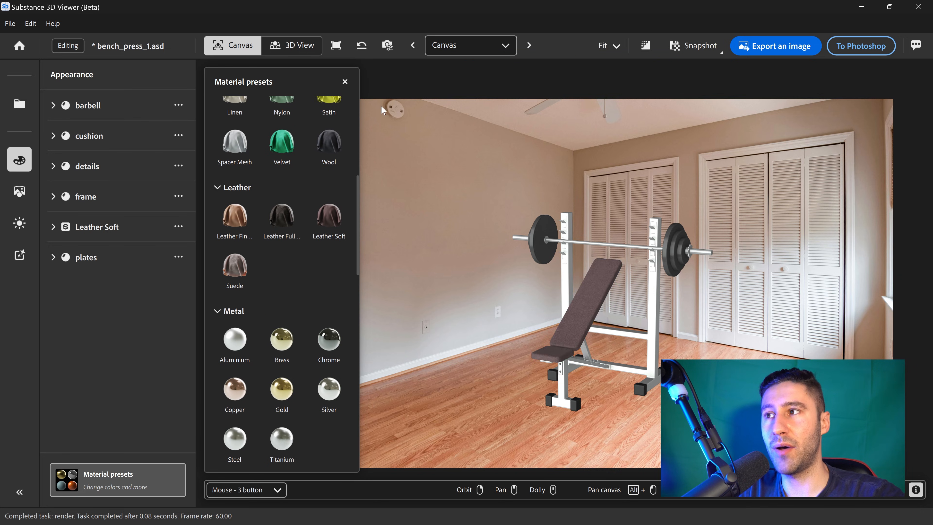
pyautogui.click(344, 83)
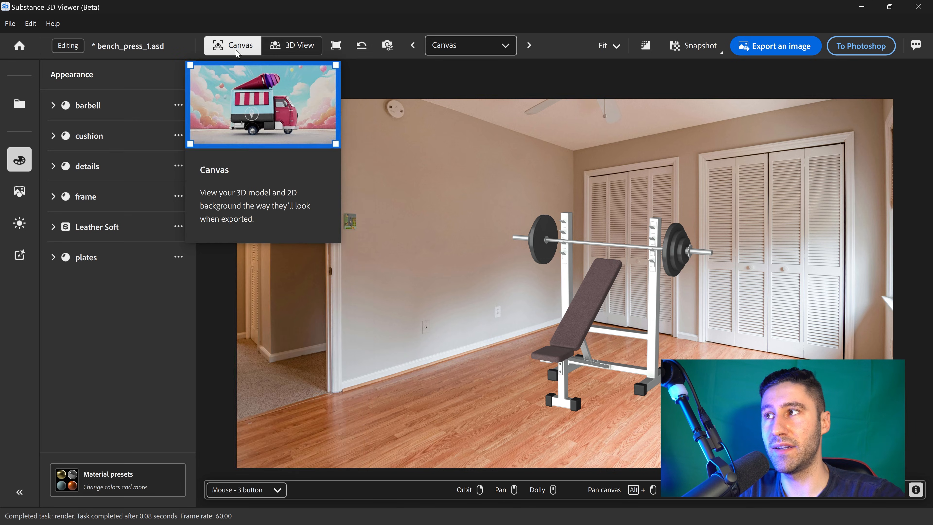
# - In 3D View, select both bench pads and set the Leather Soft color to #a7171e
pyautogui.click(293, 49)
pyautogui.moveTo(673, 246); pyautogui.dragTo(588, 279)
pyautogui.scroll(5, 584, 281)
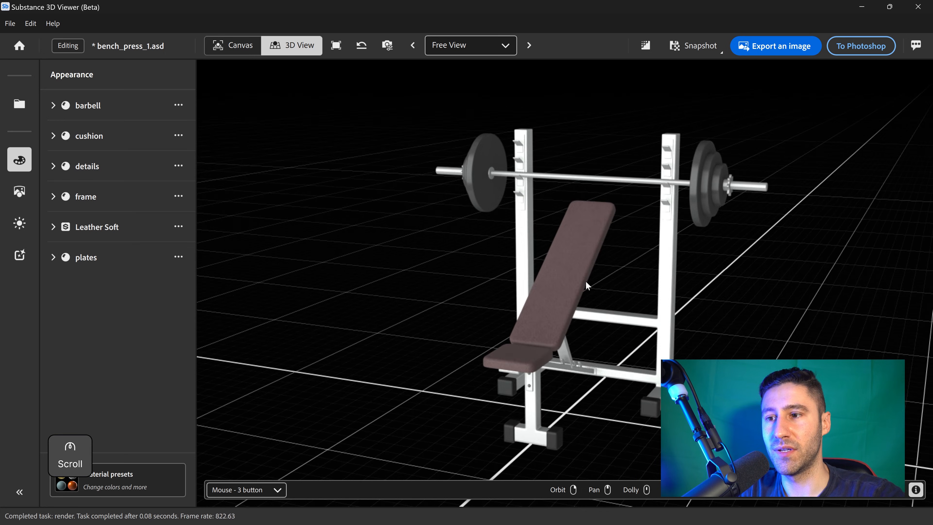
pyautogui.scroll(5, 611, 287)
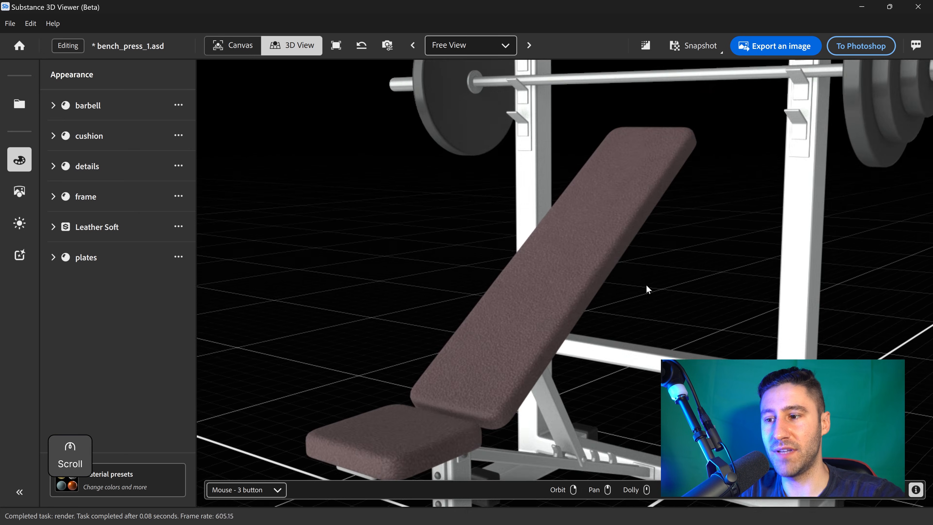
pyautogui.scroll(-1, 648, 284)
pyautogui.click(445, 409)
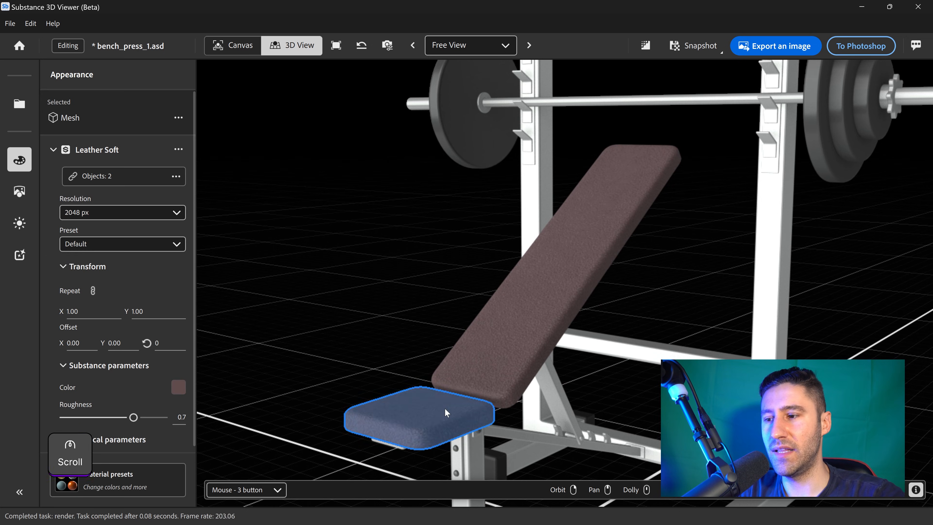
pyautogui.keyDown('shift'); pyautogui.click(543, 337); pyautogui.keyUp('shift')
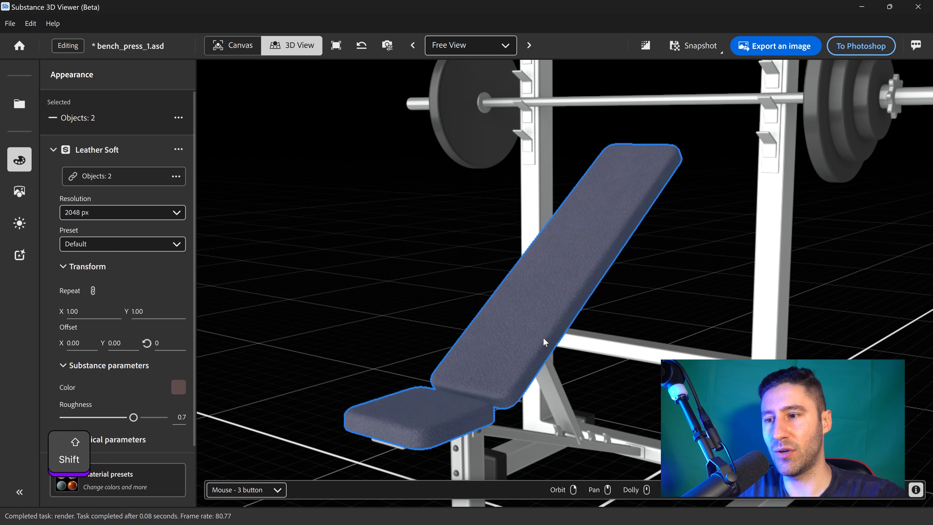
pyautogui.click(176, 387)
pyautogui.click(486, 211)
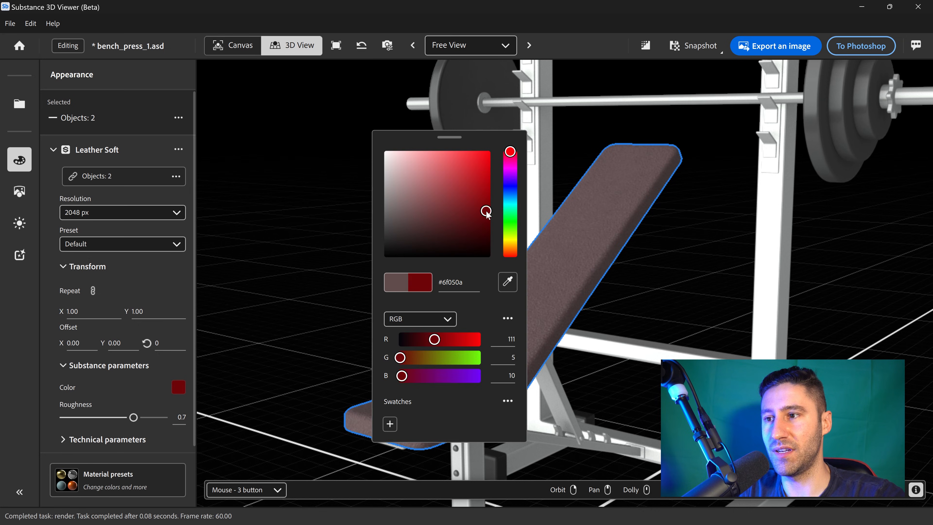
pyautogui.moveTo(486, 211); pyautogui.dragTo(477, 188)
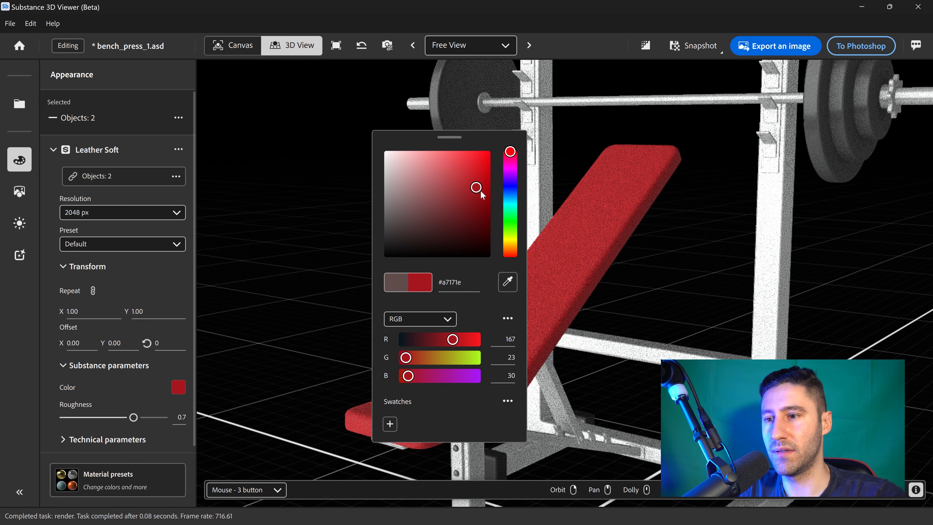
pyautogui.click(679, 226)
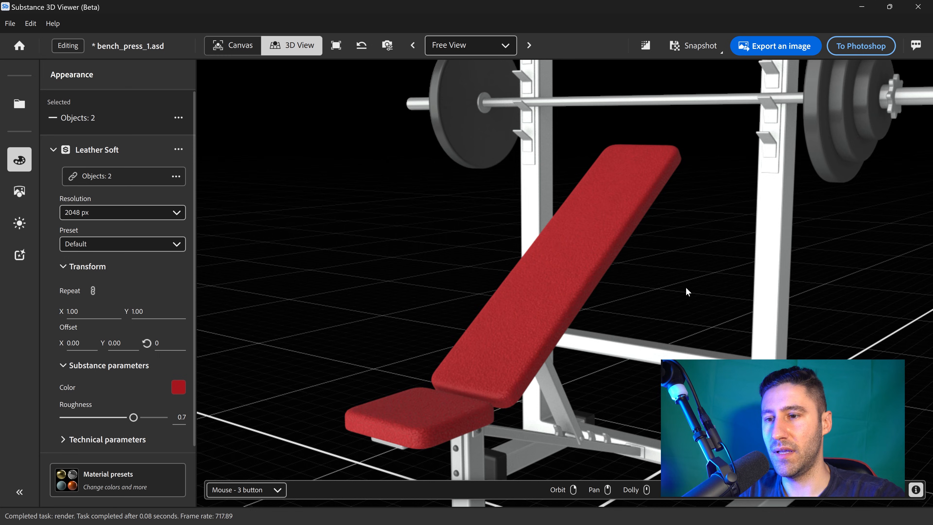
# - Highlight the barbell material's objects and apply the Silver metal preset to the barbell bar
pyautogui.scroll(-5, 685, 288)
pyautogui.moveTo(683, 285); pyautogui.dragTo(705, 298, button='right')
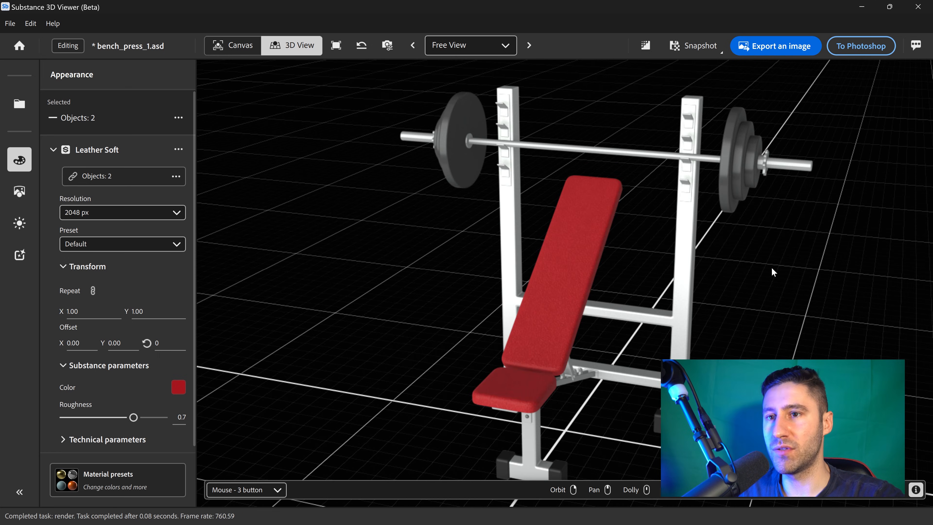
pyautogui.scroll(-3, 764, 271)
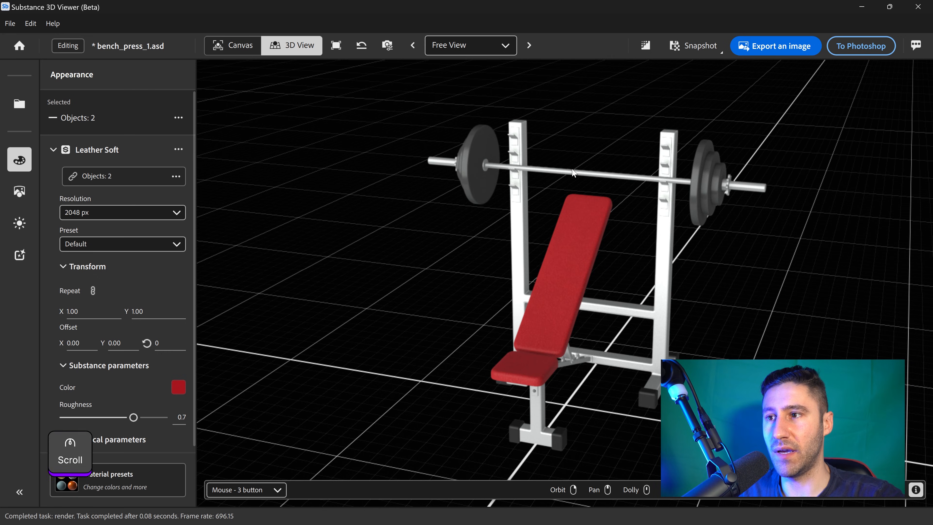
pyautogui.click(53, 150)
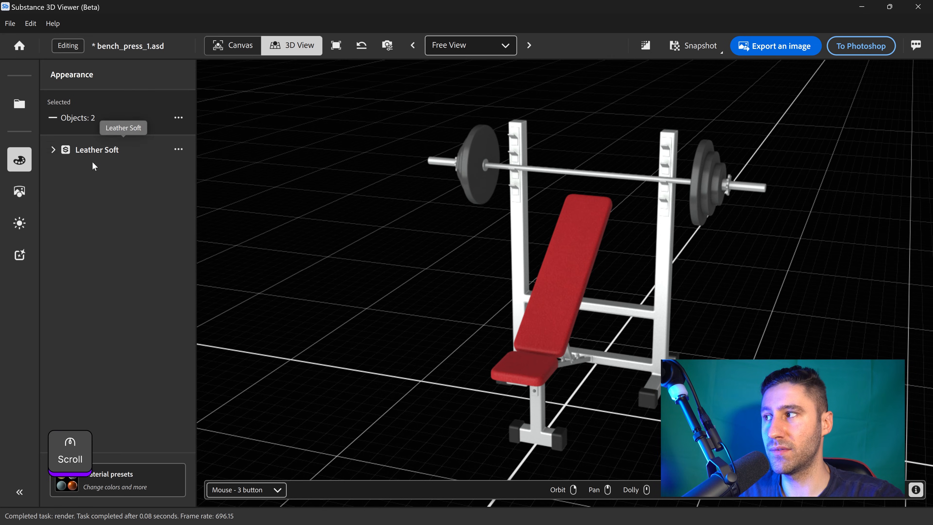
pyautogui.click(491, 253)
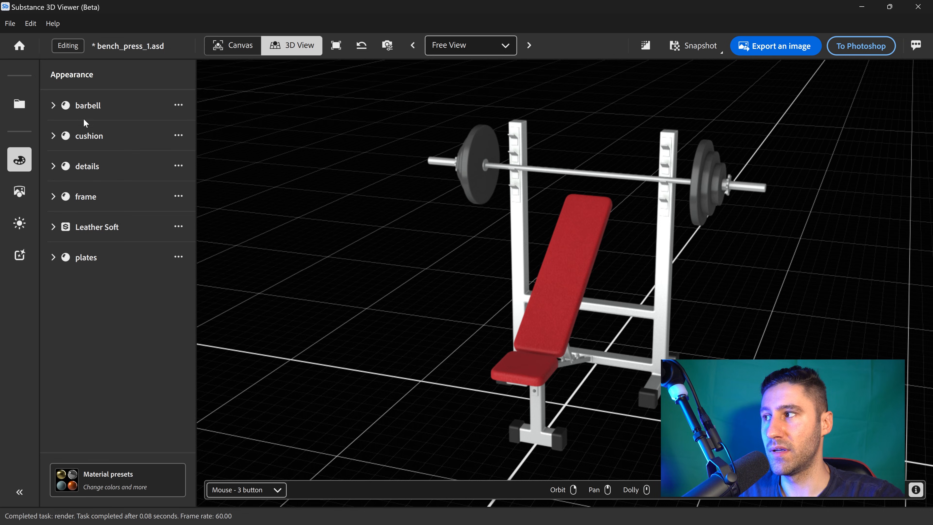
pyautogui.click(54, 105)
pyautogui.click(115, 131)
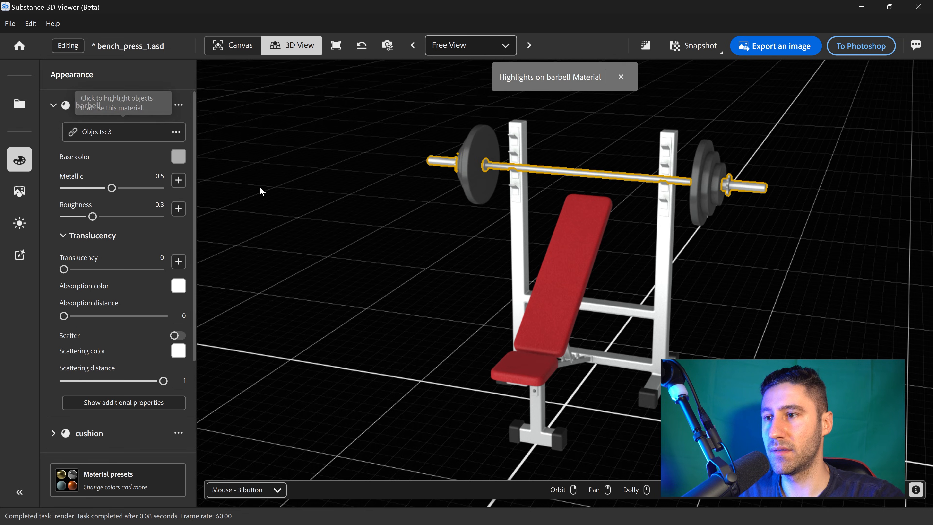
pyautogui.click(151, 476)
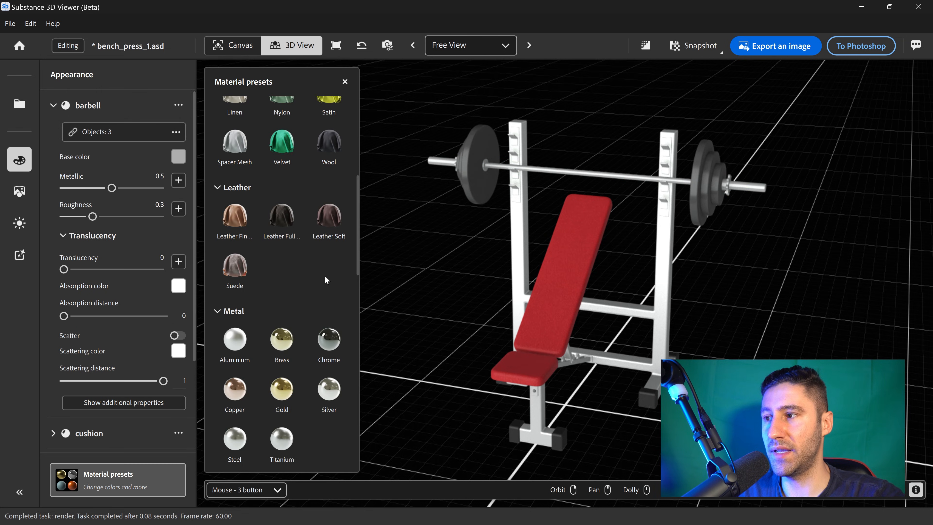
pyautogui.scroll(-5, 299, 277)
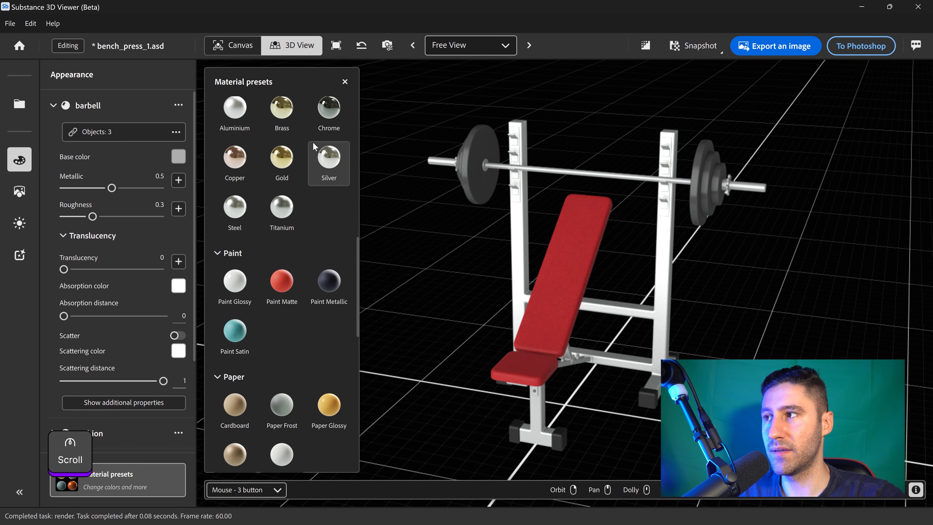
pyautogui.scroll(1, 312, 158)
pyautogui.moveTo(329, 154); pyautogui.dragTo(618, 174)
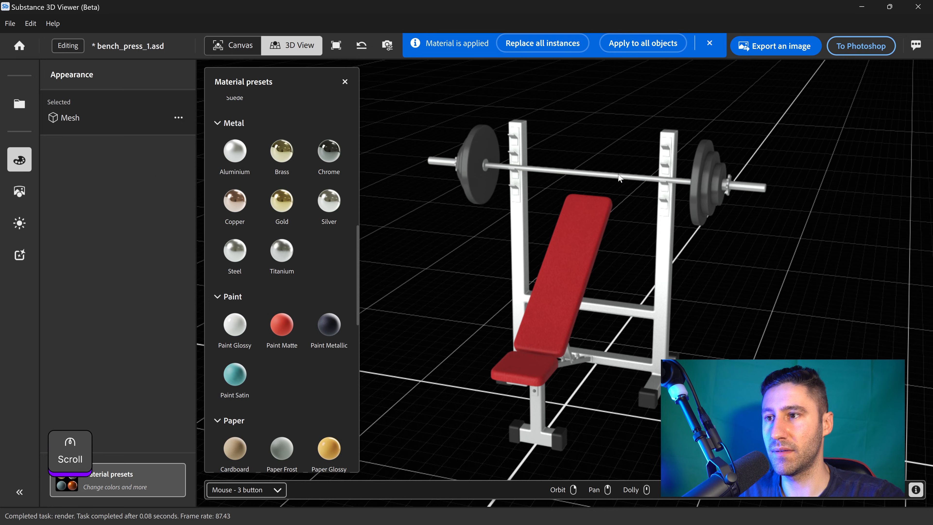
# - Select the uprights, crossbars and base parts of the frame and apply the Steel preset to them
pyautogui.moveTo(802, 236); pyautogui.dragTo(710, 338)
pyautogui.click(671, 333)
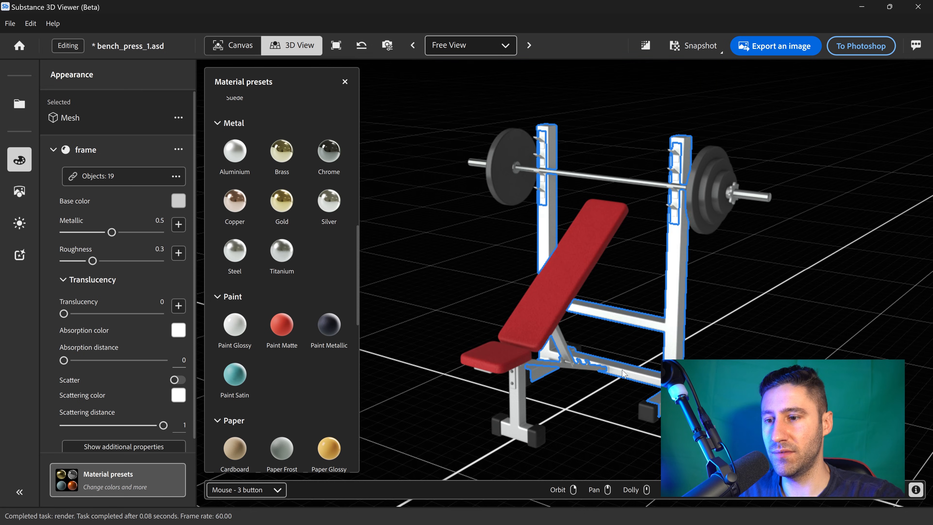
pyautogui.keyDown('shift'); pyautogui.click(523, 409); pyautogui.keyUp('shift')
pyautogui.keyDown('shift'); pyautogui.click(560, 344); pyautogui.keyUp('shift')
pyautogui.keyDown('shift'); pyautogui.click(559, 363); pyautogui.keyUp('shift')
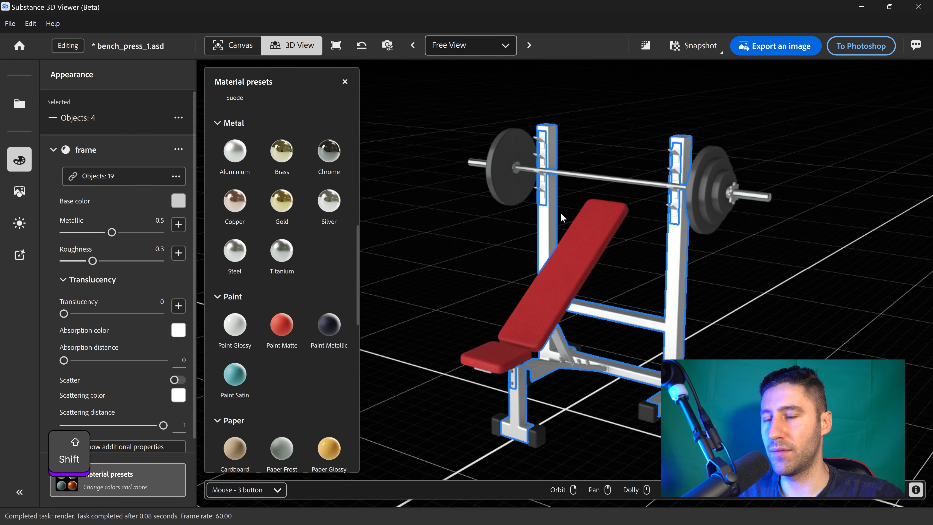
pyautogui.keyDown('shift'); pyautogui.click(543, 201); pyautogui.keyUp('shift')
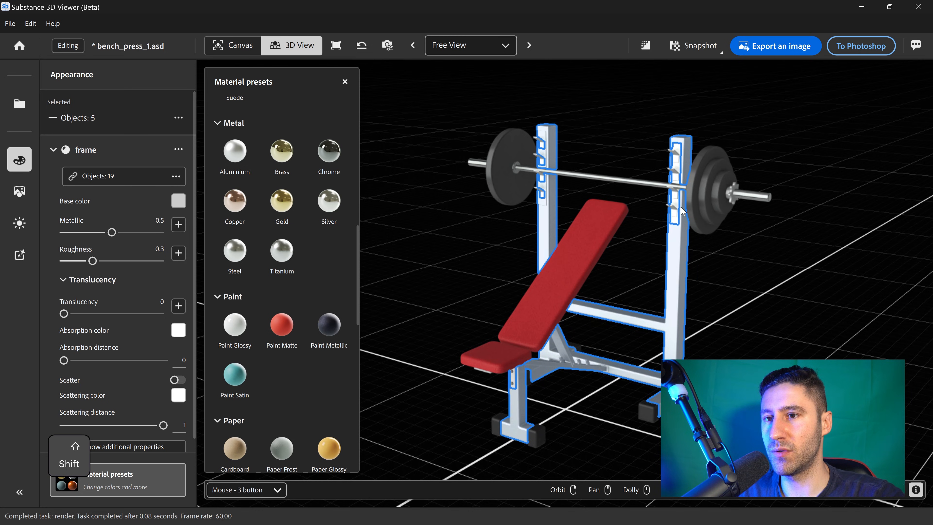
pyautogui.keyDown('shift'); pyautogui.click(674, 217); pyautogui.keyUp('shift')
pyautogui.keyDown('shift'); pyautogui.click(672, 208); pyautogui.keyUp('shift')
pyautogui.keyDown('shift'); pyautogui.click(673, 191); pyautogui.keyUp('shift')
pyautogui.keyDown('shift'); pyautogui.click(673, 172); pyautogui.keyUp('shift')
pyautogui.keyDown('shift'); pyautogui.click(673, 153); pyautogui.keyUp('shift')
pyautogui.keyDown('shift'); pyautogui.click(542, 191); pyautogui.keyUp('shift')
pyautogui.keyDown('shift'); pyautogui.click(543, 182); pyautogui.keyUp('shift')
pyautogui.keyDown('shift'); pyautogui.click(540, 158); pyautogui.keyUp('shift')
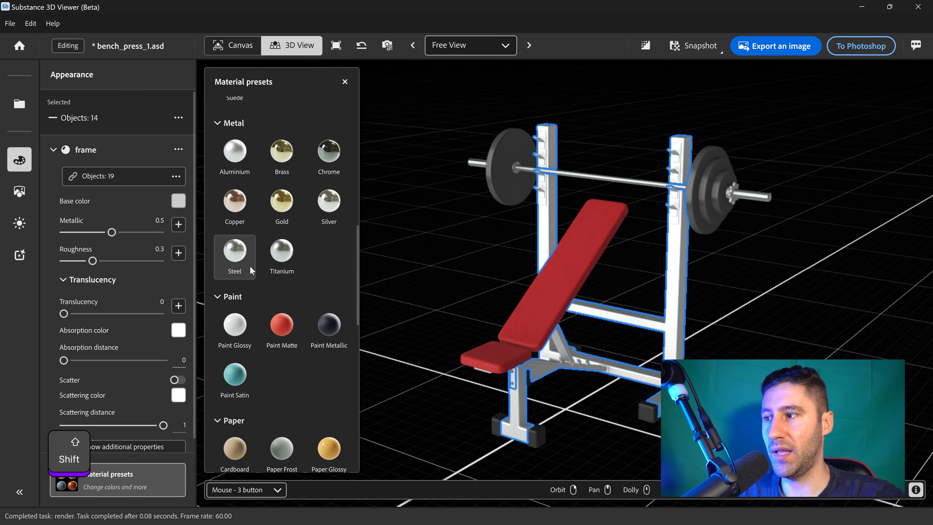
pyautogui.moveTo(236, 252); pyautogui.dragTo(667, 274)
# - Select the rack hooks and unlink them from the Steel material, then close the presets
pyautogui.keyDown('shift'); pyautogui.click(676, 204); pyautogui.keyUp('shift')
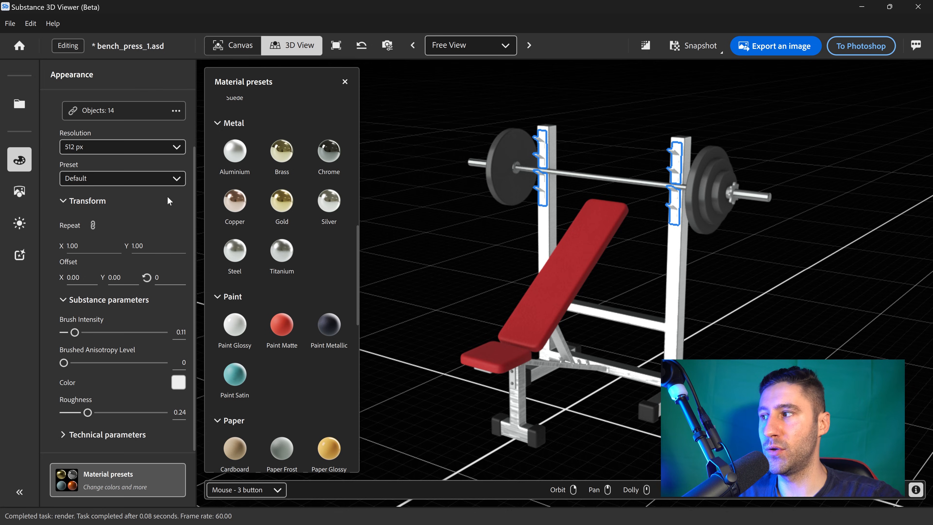
pyautogui.click(175, 110)
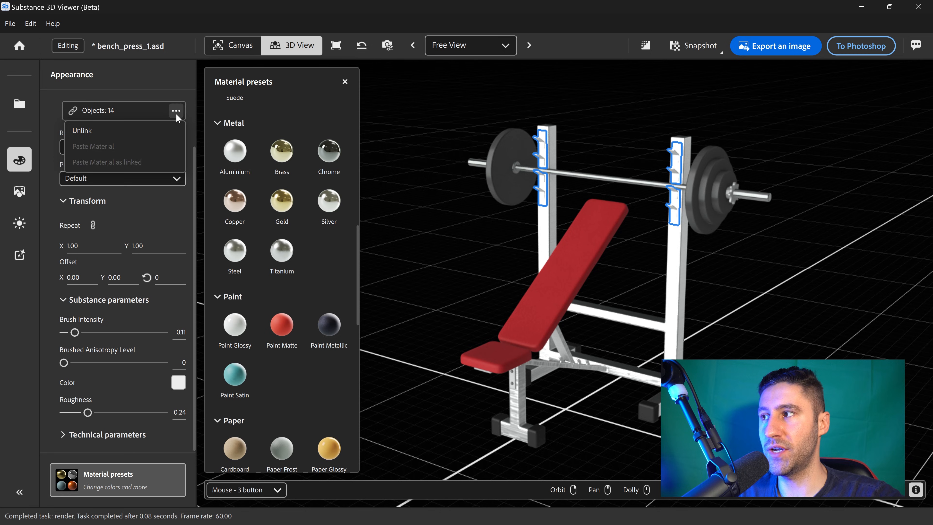
pyautogui.click(107, 129)
pyautogui.click(344, 81)
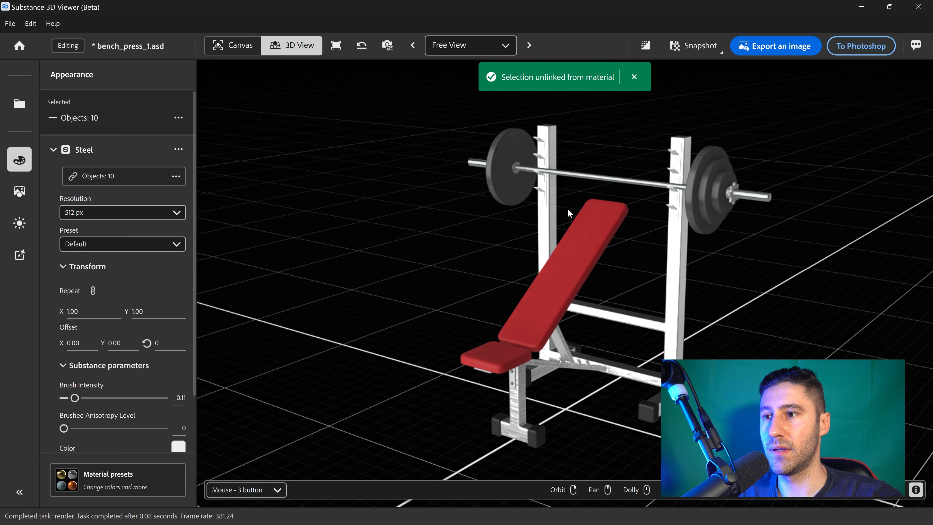
# - Select the frame parts and set the Steel material's color to #737373
pyautogui.click(544, 201)
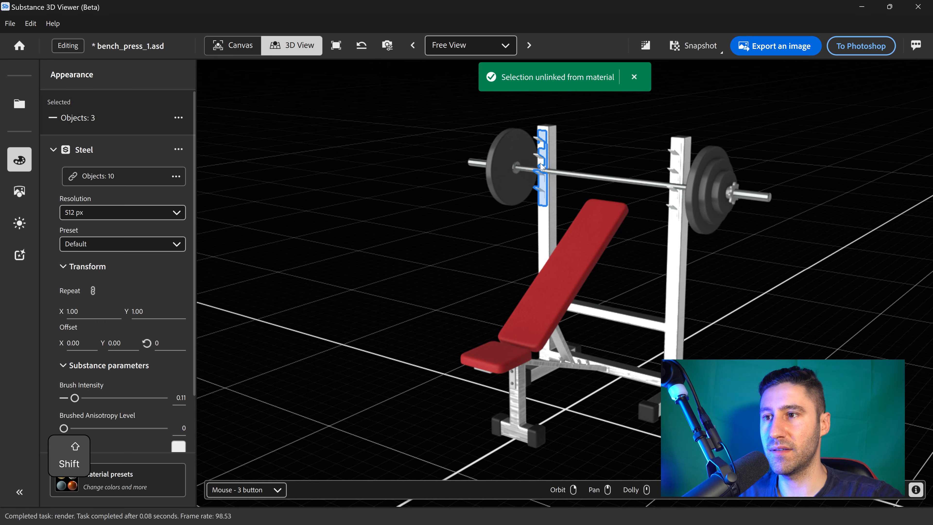
pyautogui.keyDown('shift'); pyautogui.click(674, 216); pyautogui.keyUp('shift')
pyautogui.keyDown('shift'); pyautogui.click(674, 204); pyautogui.keyUp('shift')
pyautogui.keyDown('shift'); pyautogui.click(674, 196); pyautogui.keyUp('shift')
pyautogui.keyDown('shift'); pyautogui.click(676, 163); pyautogui.keyUp('shift')
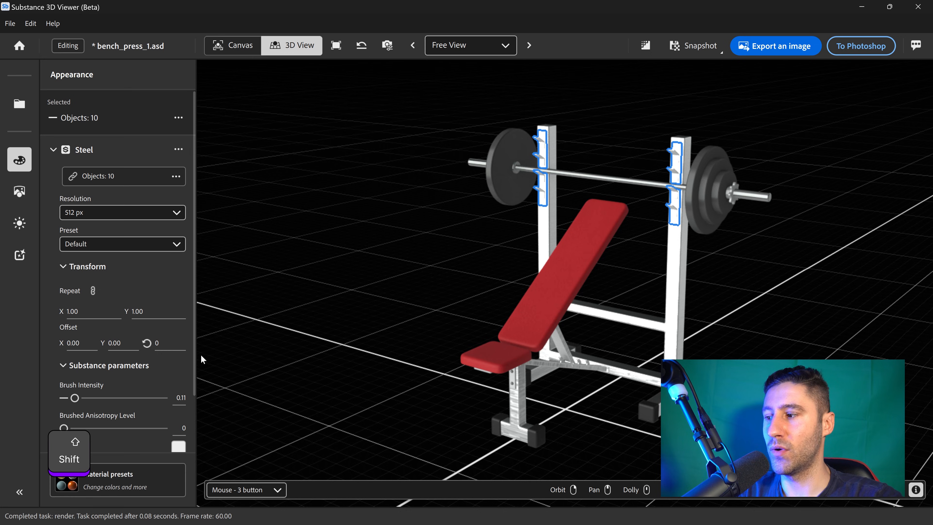
pyautogui.scroll(-2, 191, 390)
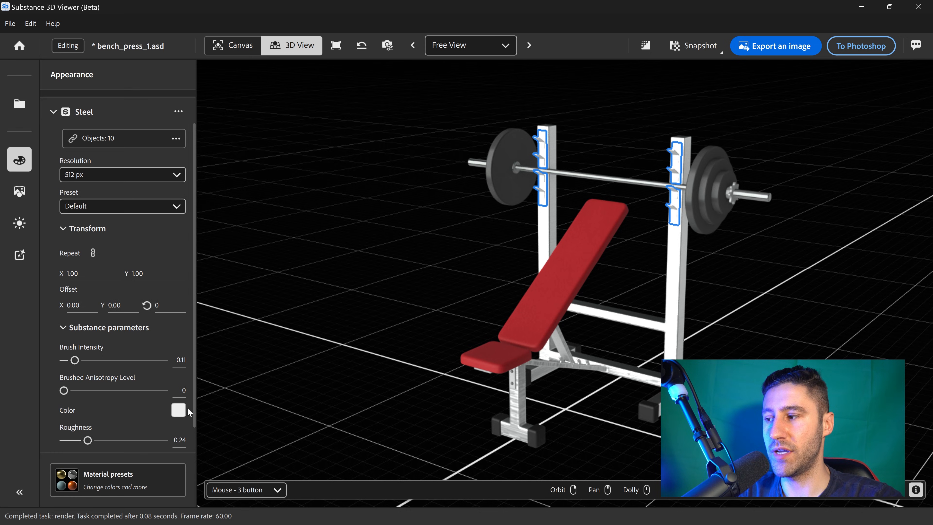
pyautogui.click(178, 409)
pyautogui.moveTo(388, 184); pyautogui.dragTo(370, 213)
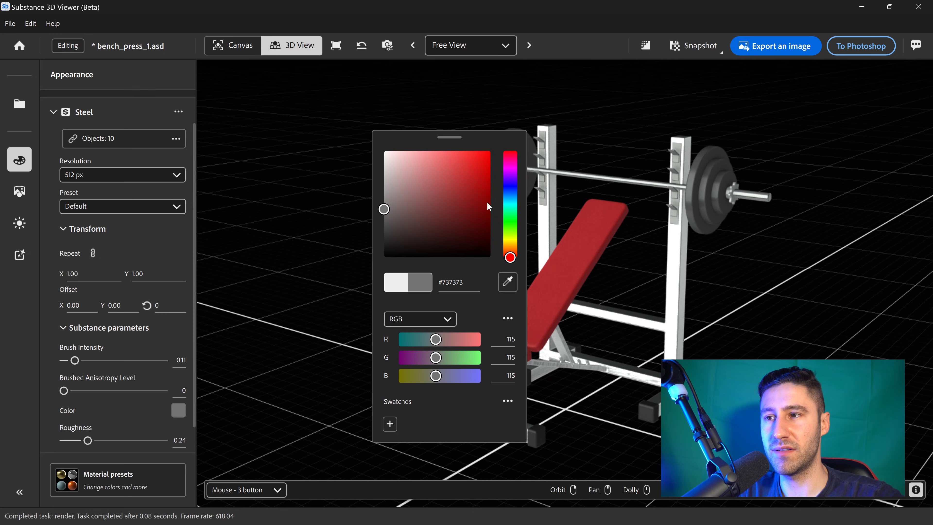
pyautogui.click(795, 314)
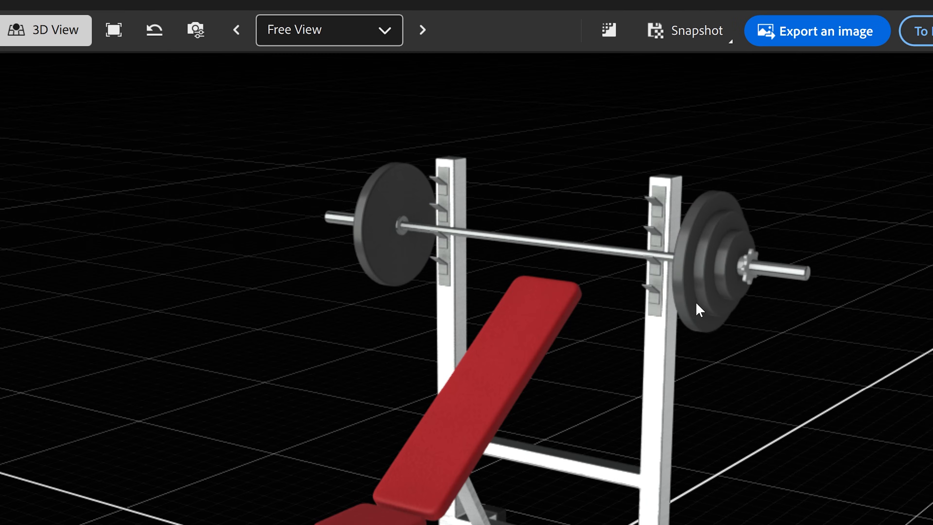
# - Select all six weight plates and apply the Steel preset to them
pyautogui.click(709, 210)
pyautogui.moveTo(592, 351); pyautogui.dragTo(828, 336)
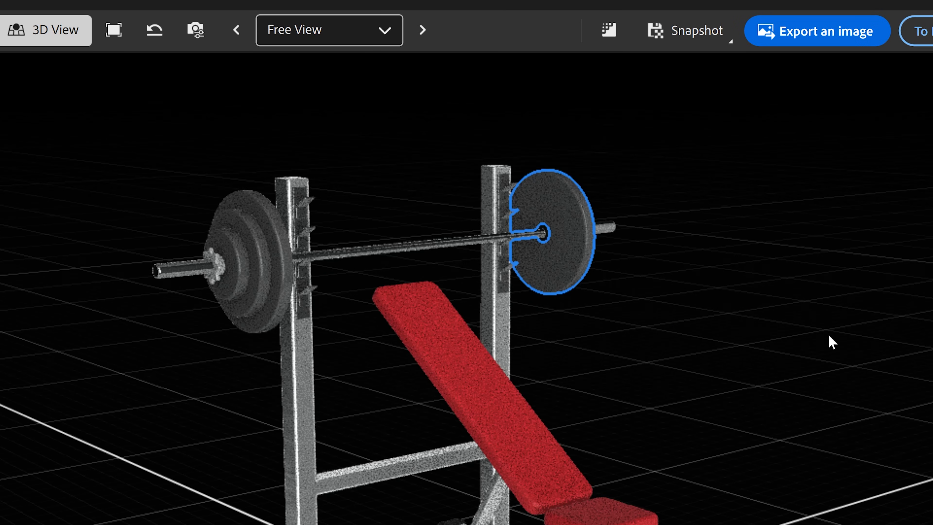
pyautogui.keyDown('shift'); pyautogui.click(273, 286); pyautogui.keyUp('shift')
pyautogui.keyDown('shift'); pyautogui.click(254, 281); pyautogui.keyUp('shift')
pyautogui.keyDown('shift'); pyautogui.click(235, 278); pyautogui.keyUp('shift')
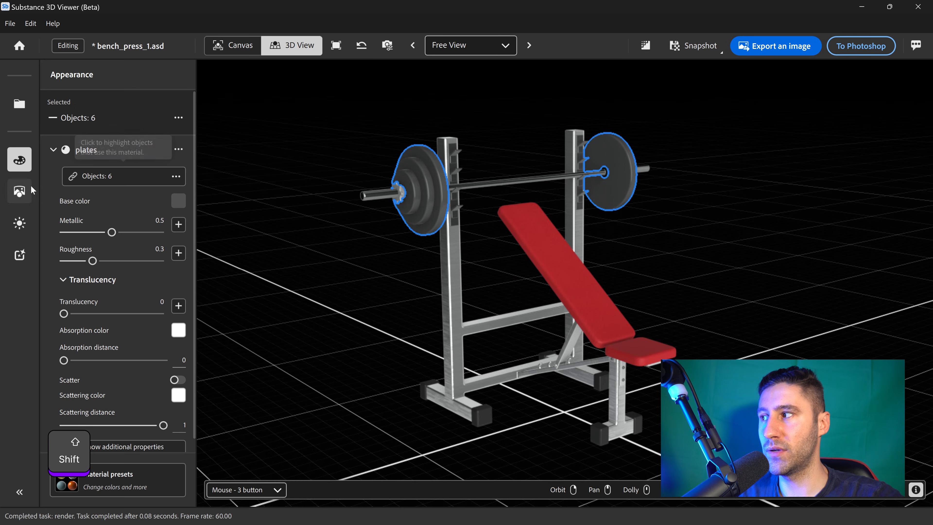
pyautogui.click(116, 482)
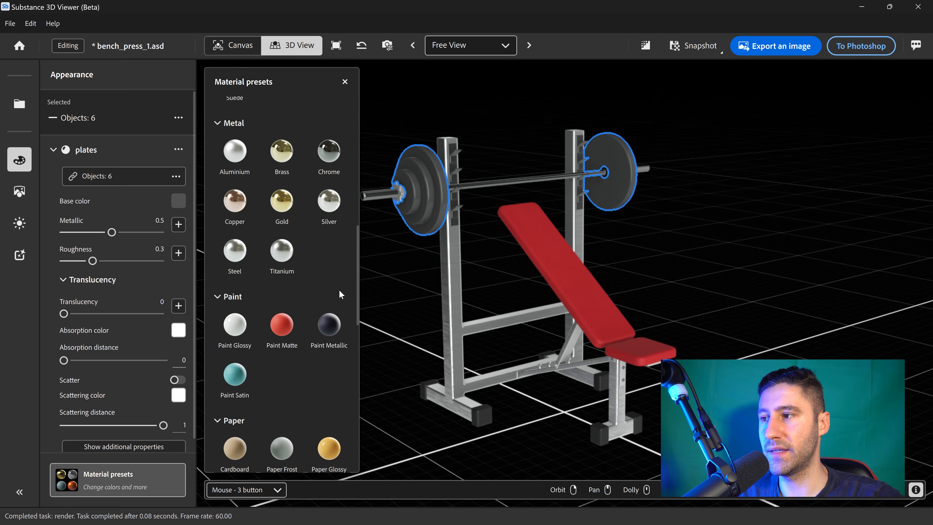
pyautogui.moveTo(247, 253); pyautogui.dragTo(429, 198)
# - Reselect the weight plates and unlink them from the frame's shared Steel material
pyautogui.click(409, 197)
pyautogui.keyDown('shift'); pyautogui.click(427, 197); pyautogui.keyUp('shift')
pyautogui.keyDown('shift'); pyautogui.click(438, 199); pyautogui.keyUp('shift')
pyautogui.moveTo(446, 217); pyautogui.dragTo(597, 240, button='right')
pyautogui.keyDown('shift'); pyautogui.click(693, 201); pyautogui.keyUp('shift')
pyautogui.keyDown('shift'); pyautogui.click(706, 200); pyautogui.keyUp('shift')
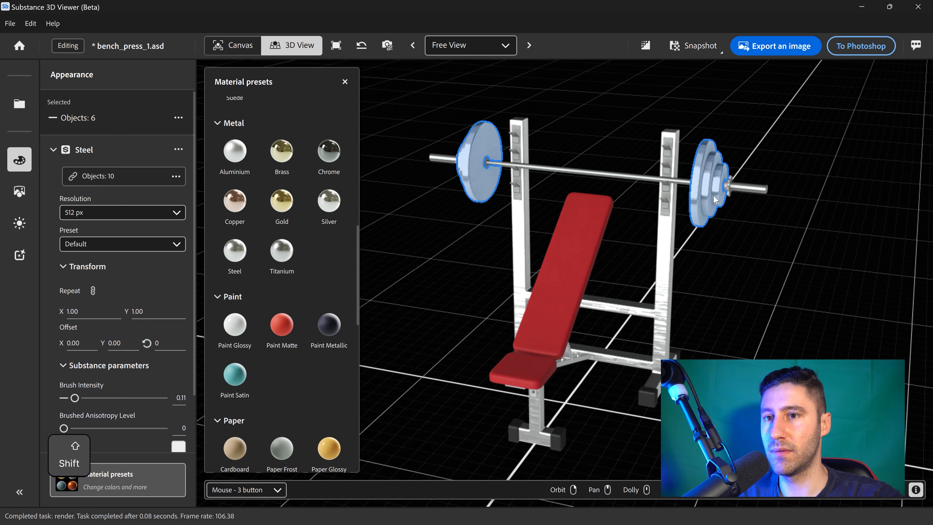
pyautogui.click(176, 176)
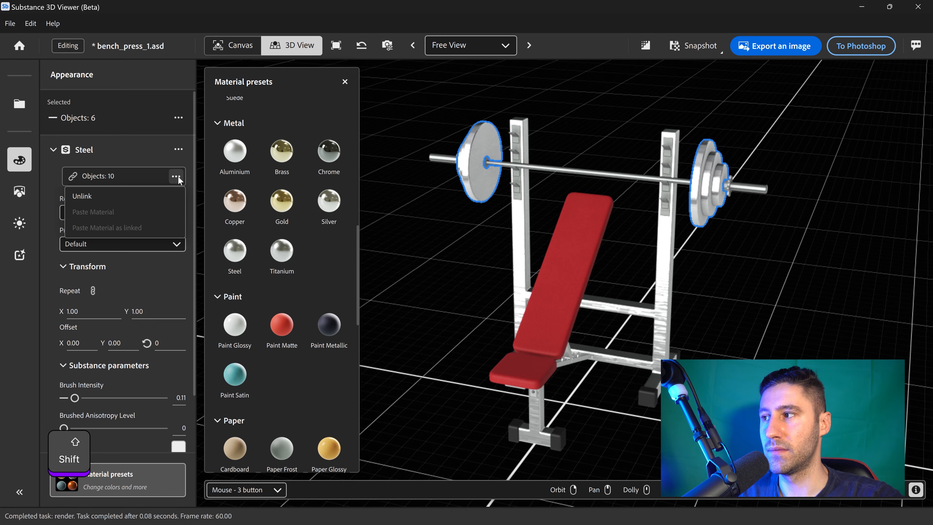
pyautogui.click(143, 192)
# - Select all six weight plates and set their Steel material color to black, #000000
pyautogui.click(469, 187)
pyautogui.keyDown('shift'); pyautogui.click(464, 173); pyautogui.keyUp('shift')
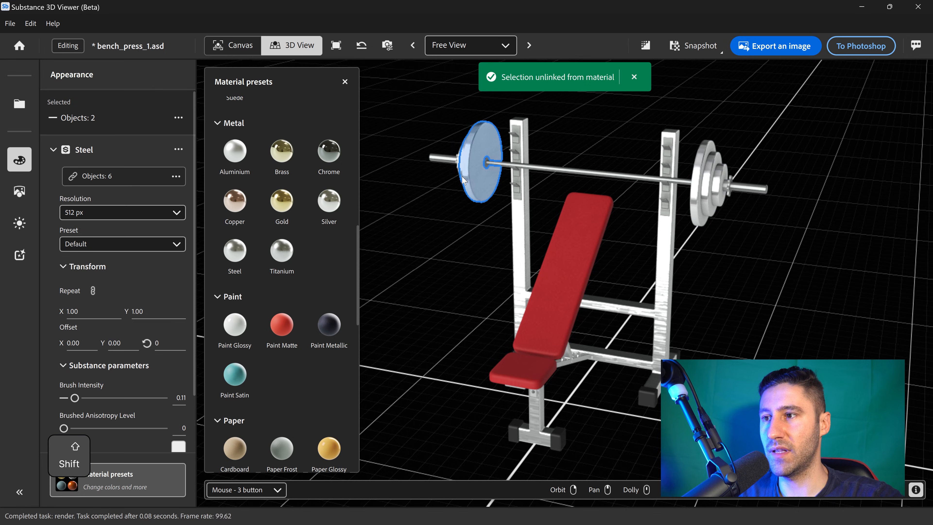
pyautogui.keyDown('shift'); pyautogui.click(460, 165); pyautogui.keyUp('shift')
pyautogui.keyDown('shift'); pyautogui.click(701, 206); pyautogui.keyUp('shift')
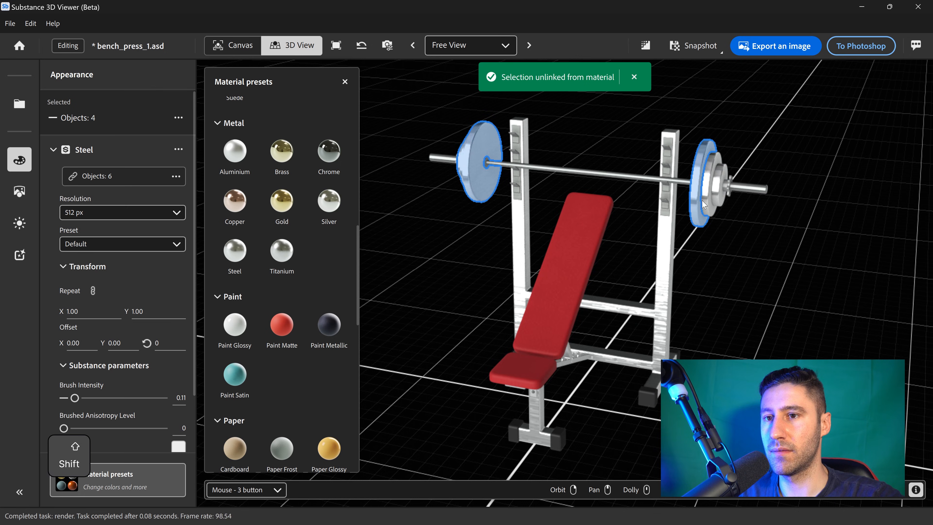
pyautogui.keyDown('shift'); pyautogui.click(709, 202); pyautogui.keyUp('shift')
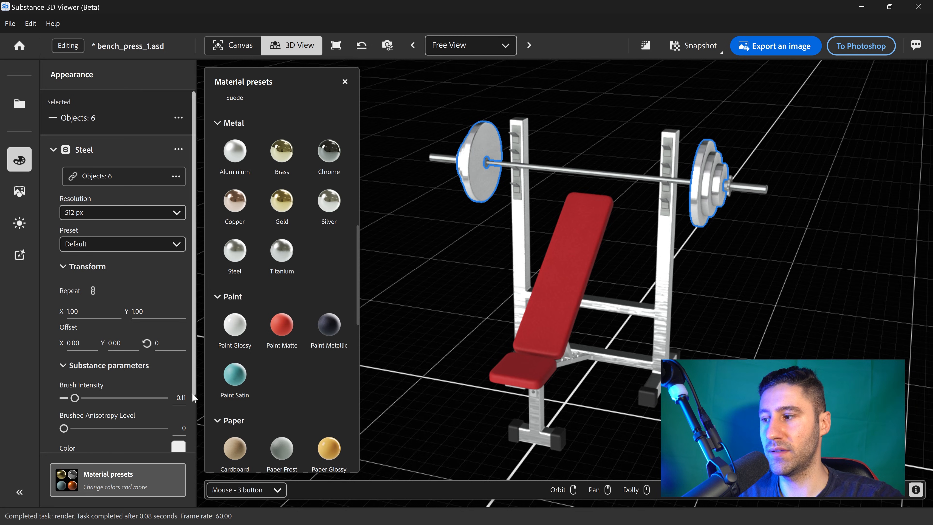
pyautogui.scroll(-1, 190, 413)
pyautogui.click(179, 426)
pyautogui.click(445, 259)
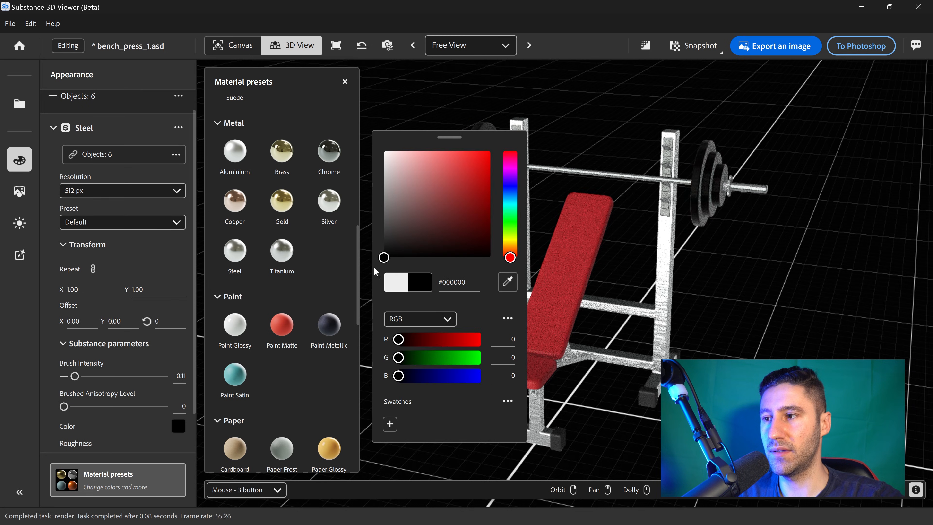
pyautogui.click(766, 268)
# - In the canvas view, open the environment light presets and compare Exterior and Atelier before returning to Studio
pyautogui.moveTo(693, 295); pyautogui.dragTo(637, 301)
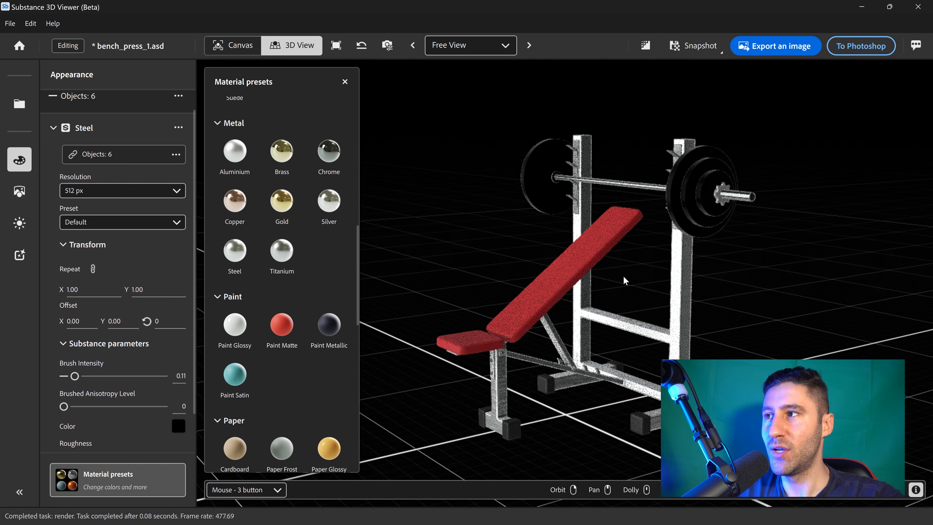
pyautogui.click(232, 45)
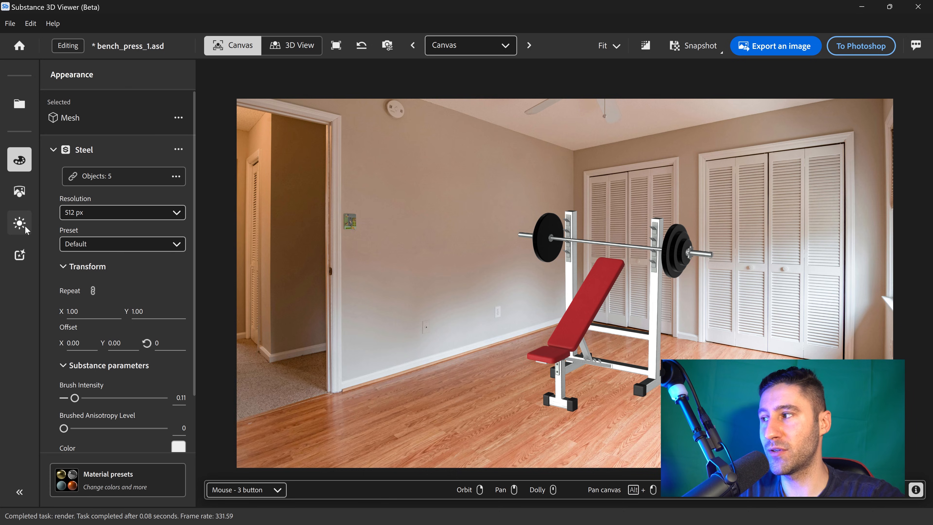
pyautogui.moveTo(29, 223)
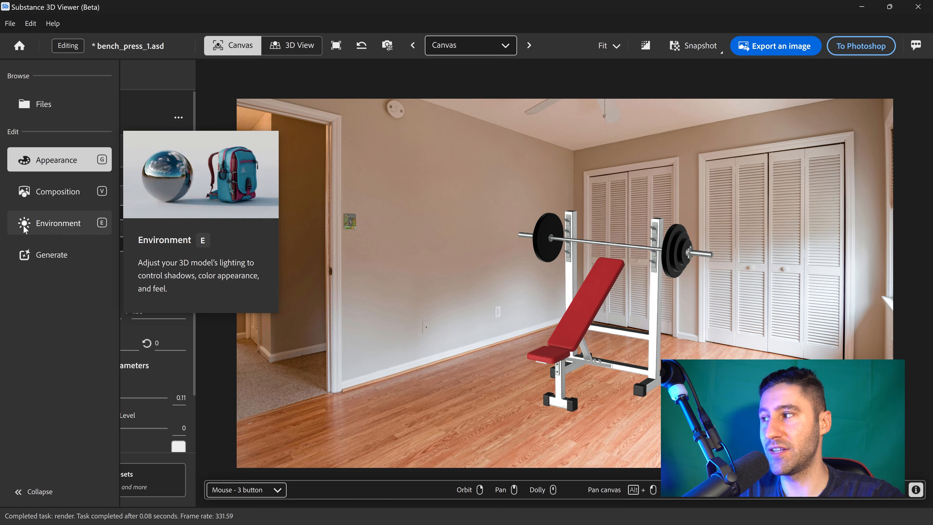
pyautogui.click(55, 224)
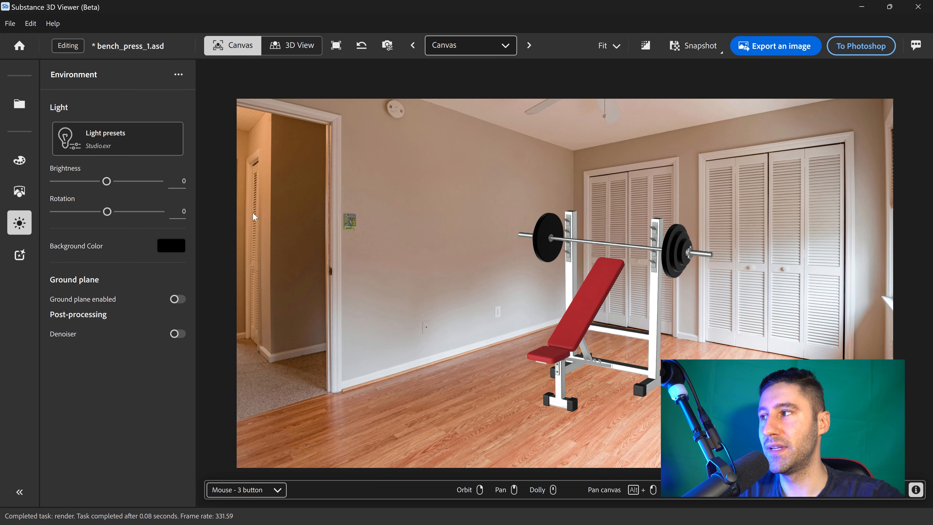
pyautogui.click(134, 145)
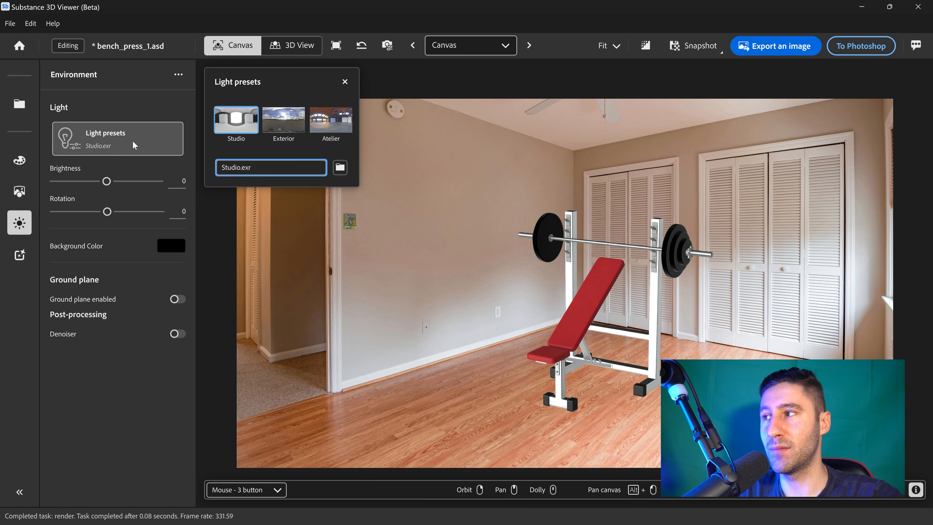
pyautogui.click(287, 126)
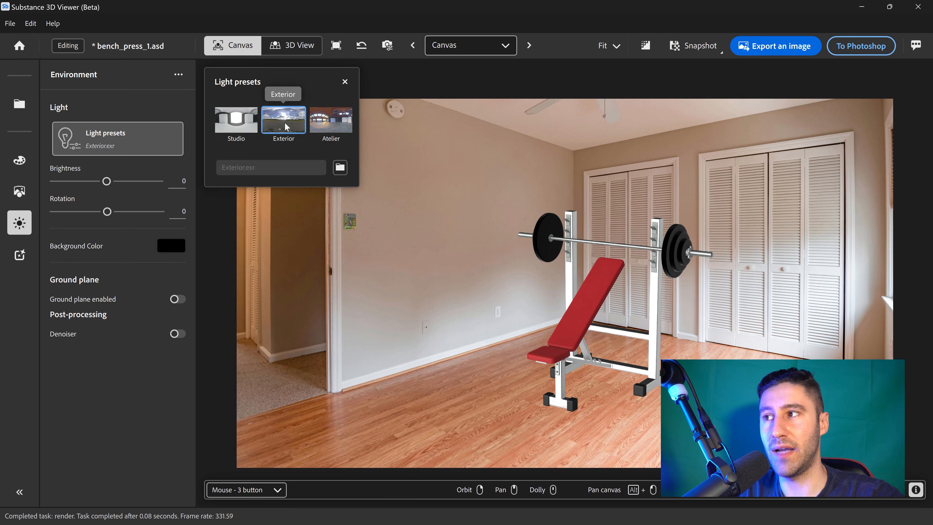
pyautogui.click(330, 123)
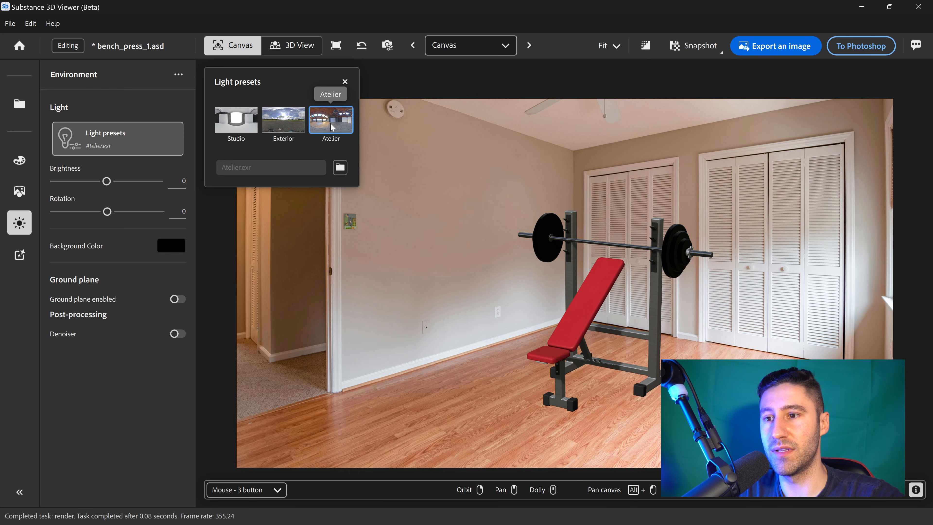
pyautogui.click(240, 126)
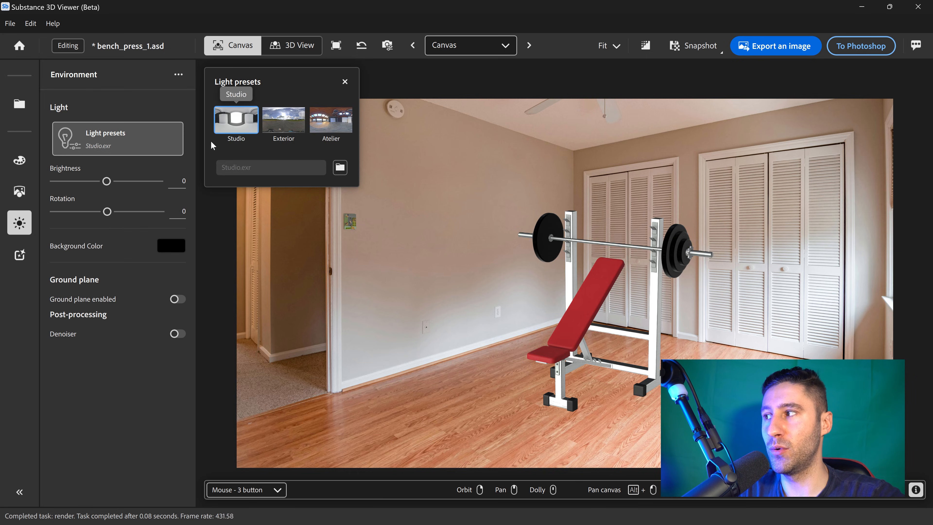
# - Set the environment light rotation to +169 and the brightness to +0.65
pyautogui.moveTo(107, 215)
pyautogui.mouseDown()
pyautogui.moveTo(120, 215)
pyautogui.moveTo(105, 215)
pyautogui.mouseUp()
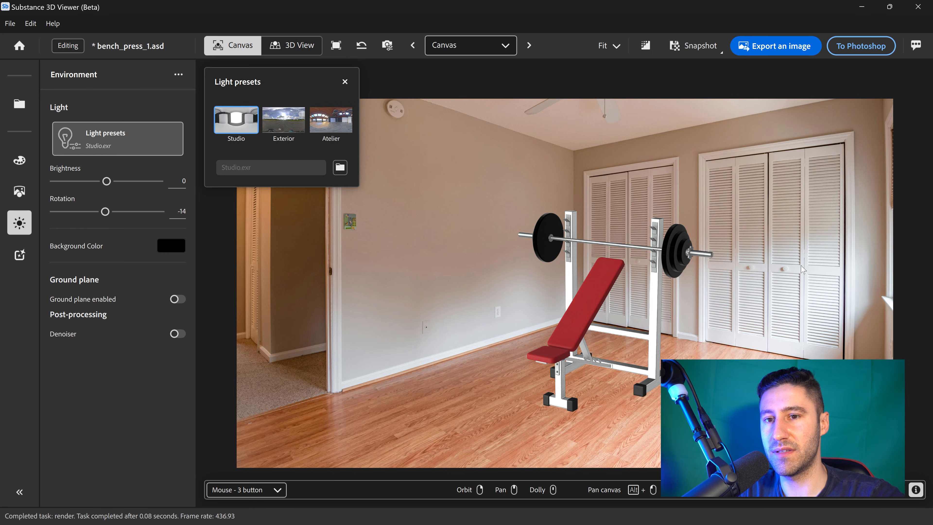
pyautogui.moveTo(107, 212); pyautogui.dragTo(132, 216)
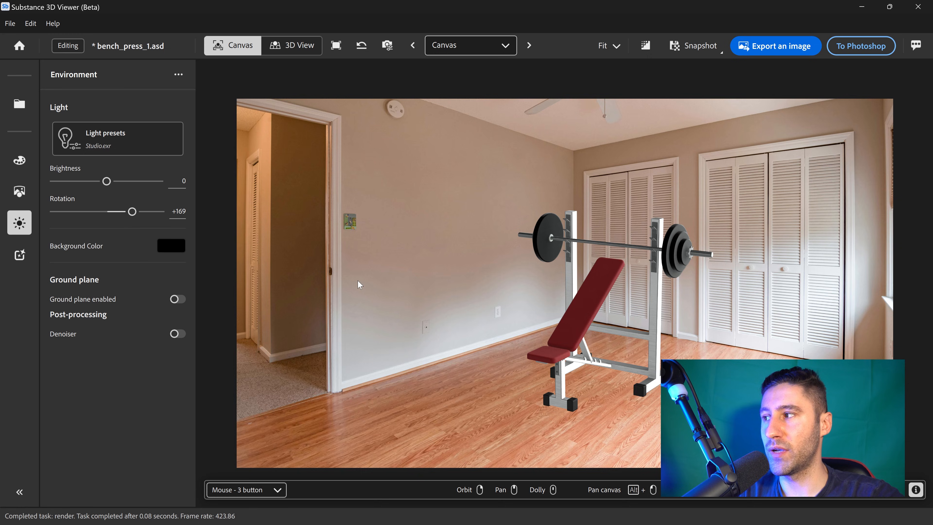
pyautogui.moveTo(110, 183)
pyautogui.mouseDown()
pyautogui.moveTo(97, 181)
pyautogui.moveTo(116, 183)
pyautogui.mouseUp()
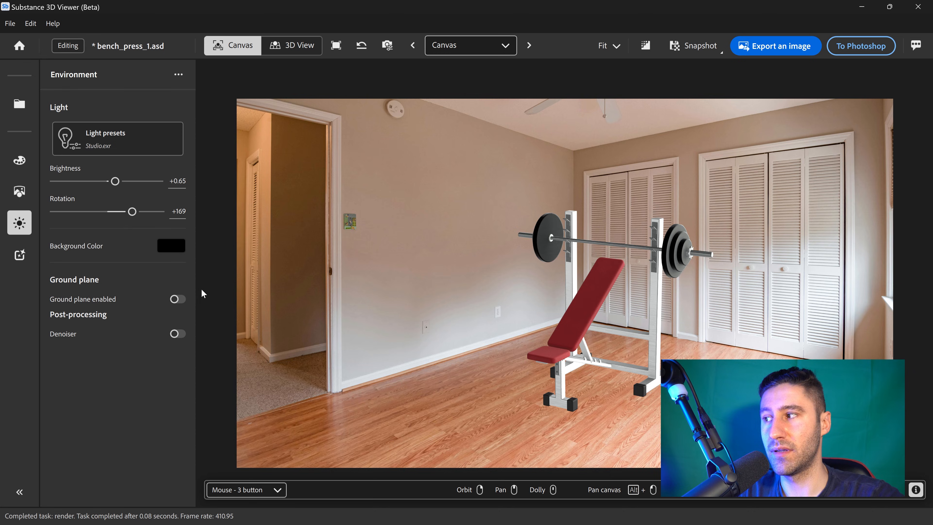
# - Enable the ground plane and the denoiser, and turn on ray tracing for the render
pyautogui.click(178, 300)
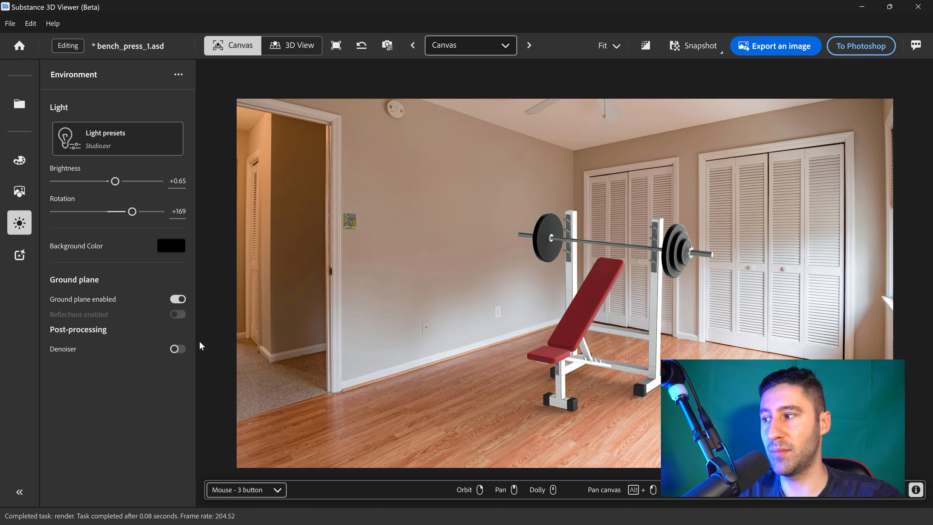
pyautogui.click(178, 349)
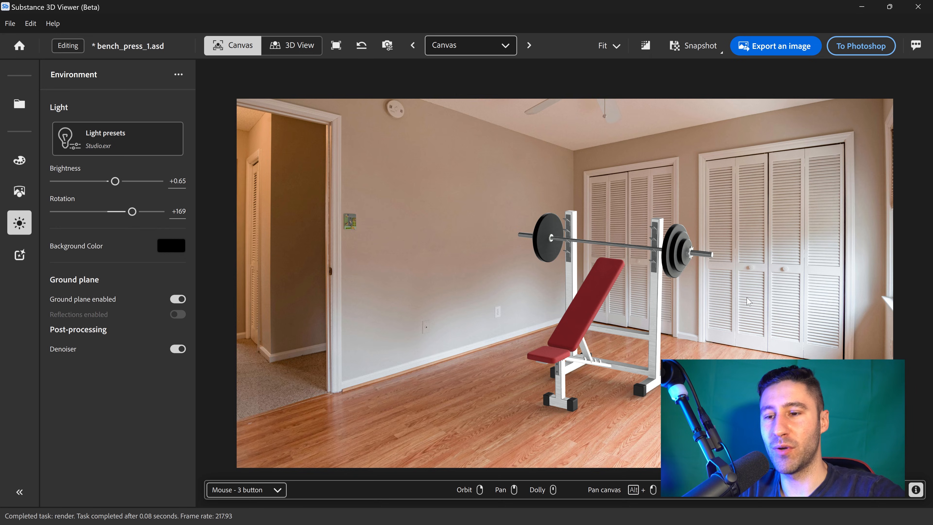
pyautogui.click(646, 46)
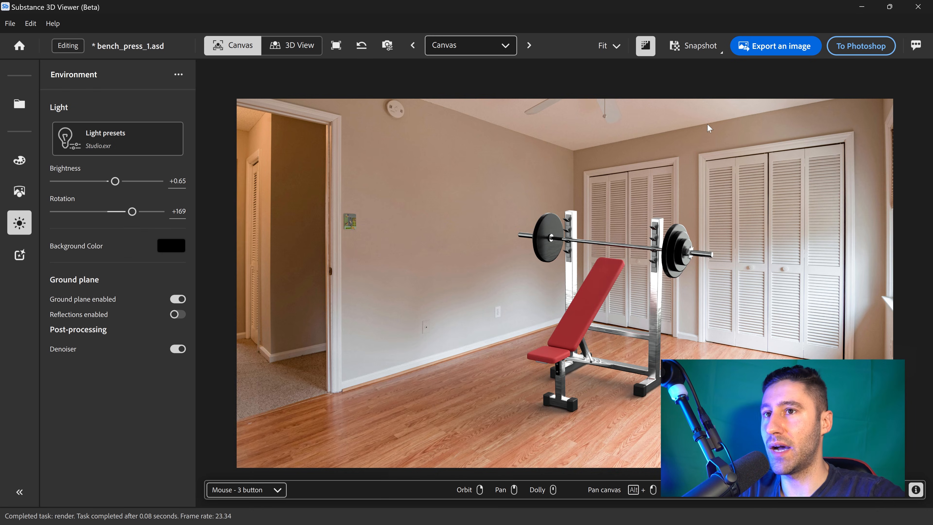
# - Send the lit bench press scene to Photoshop
pyautogui.click(716, 50)
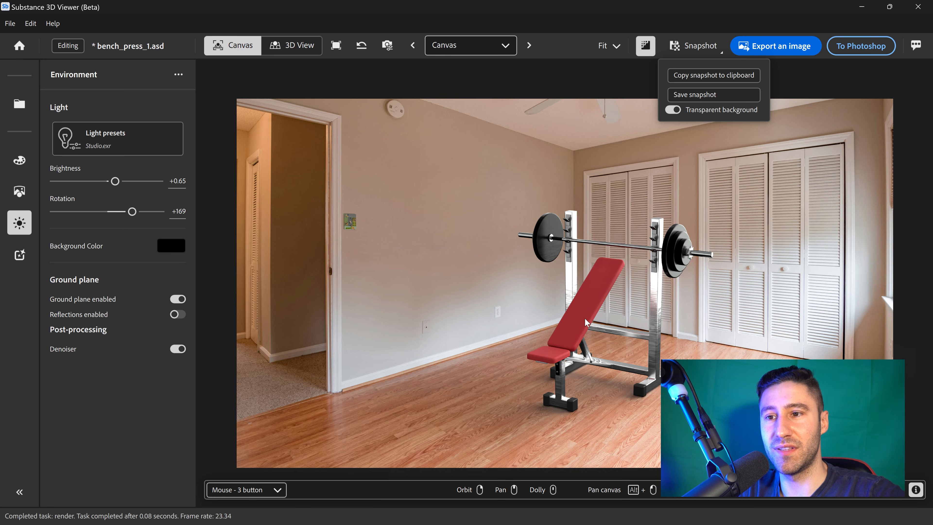
pyautogui.click(737, 18)
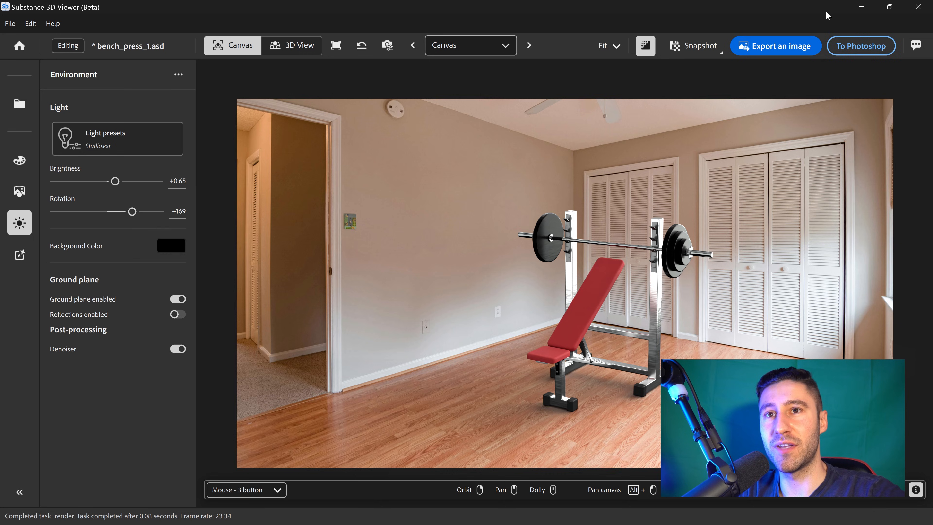
pyautogui.click(866, 40)
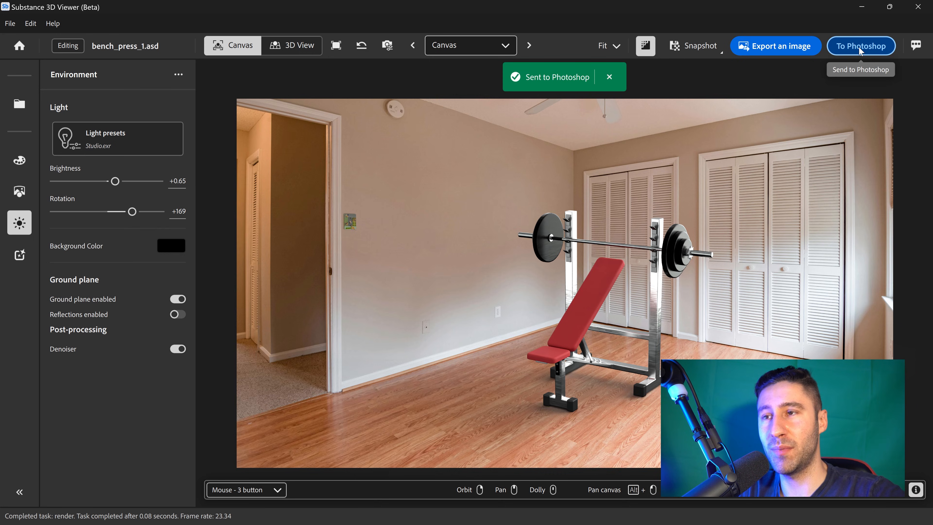
pyautogui.click(859, 13)
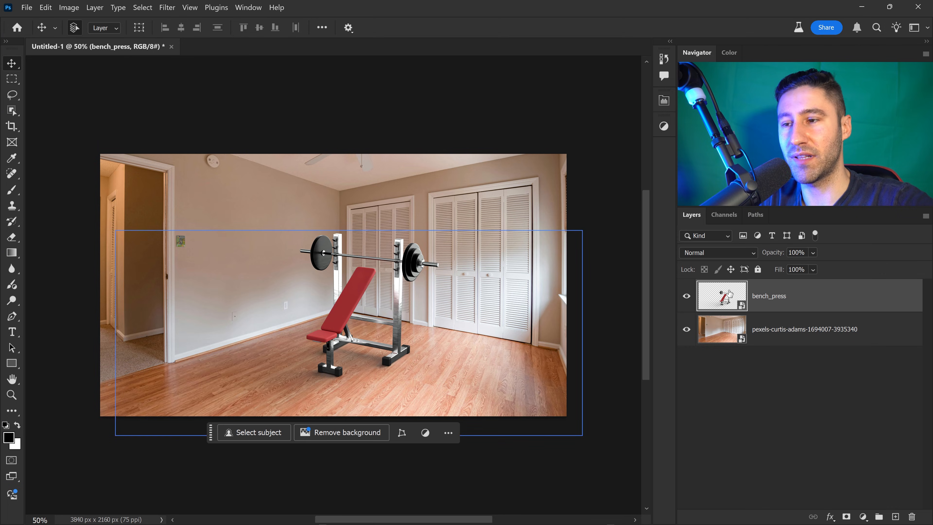
# - Edit the contents of the bench_press smart object layer from Photoshop
pyautogui.rightClick(782, 291)
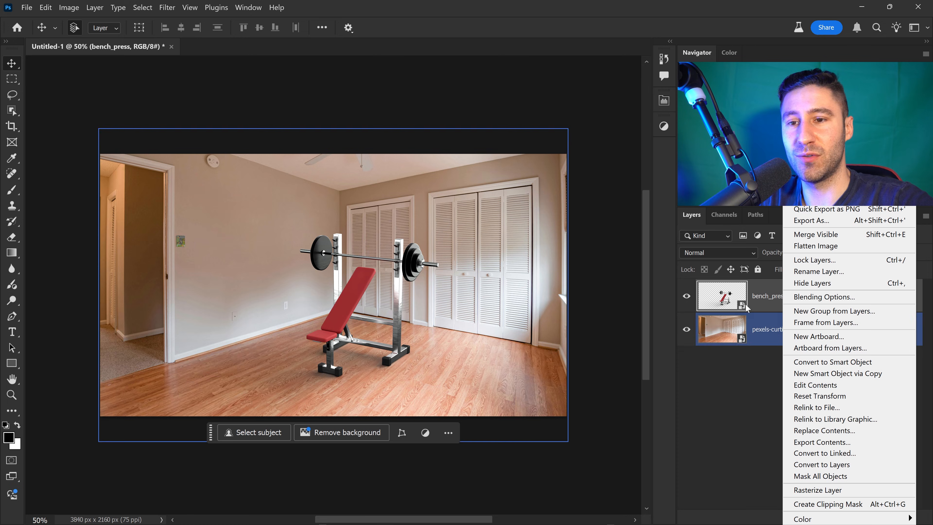
pyautogui.click(815, 385)
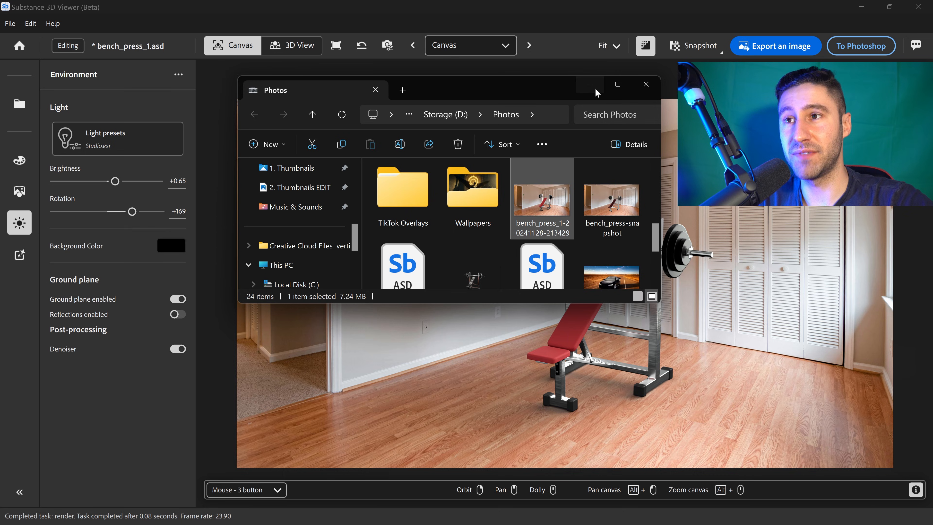
pyautogui.click(592, 87)
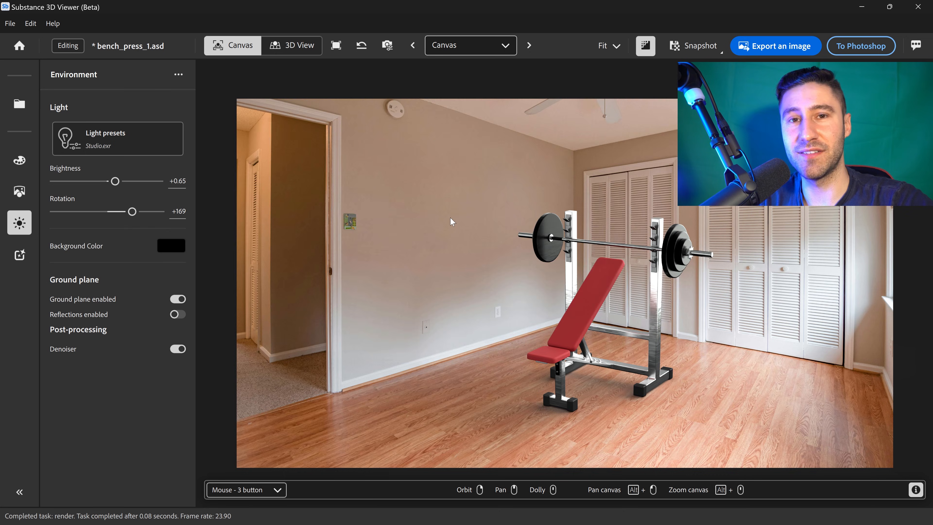
# - Open the 3D model to image generator with the composition set to Generate a composite scene
pyautogui.click(26, 254)
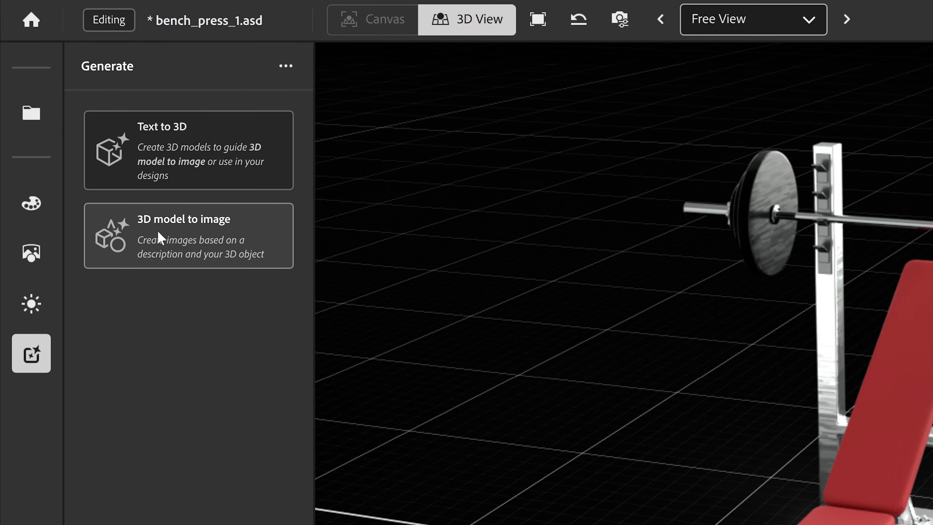
pyautogui.click(189, 237)
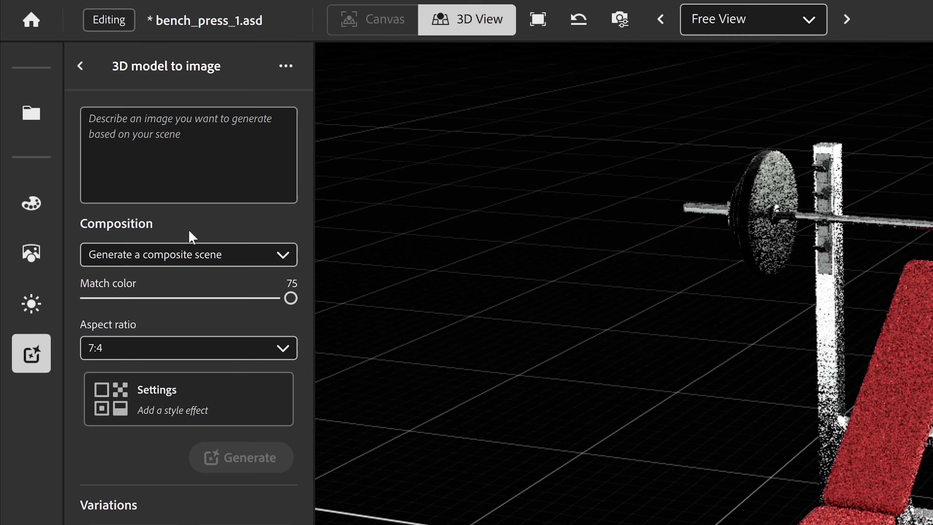
pyautogui.click(185, 259)
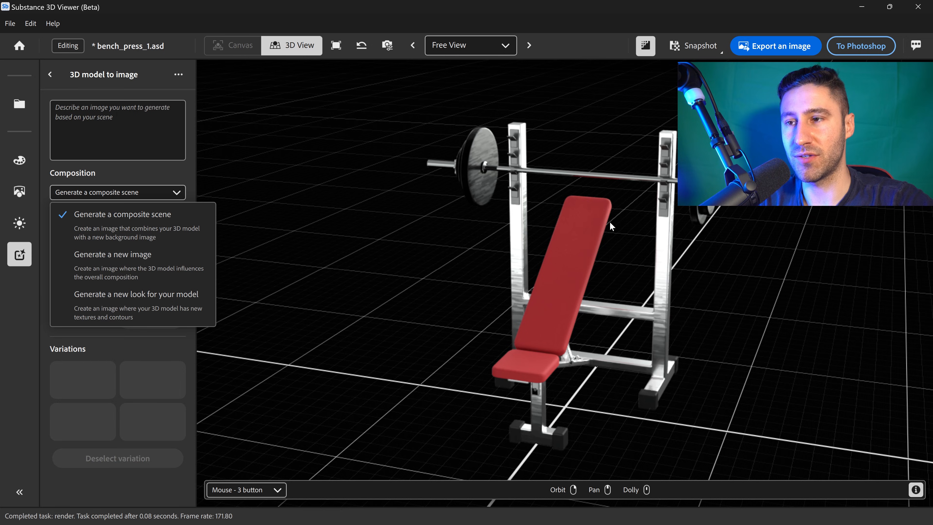
pyautogui.click(151, 193)
pyautogui.click(137, 192)
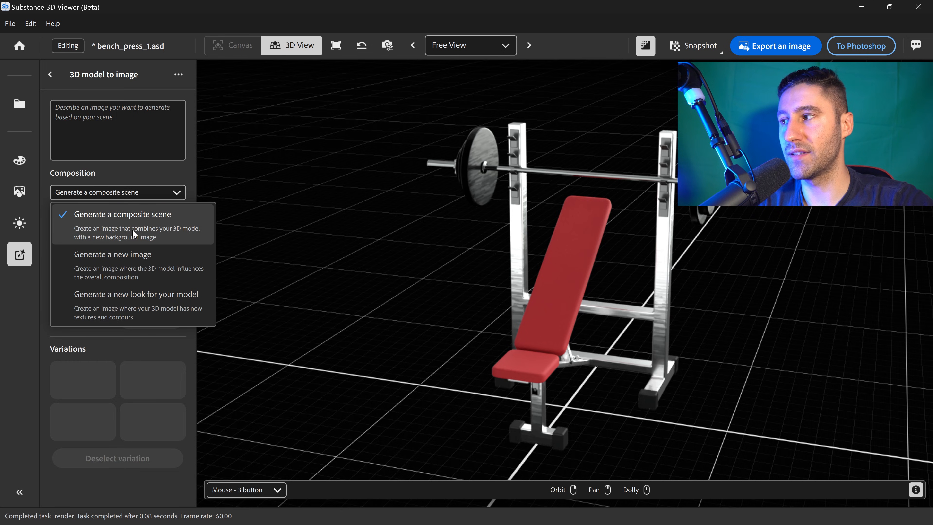
pyautogui.click(125, 228)
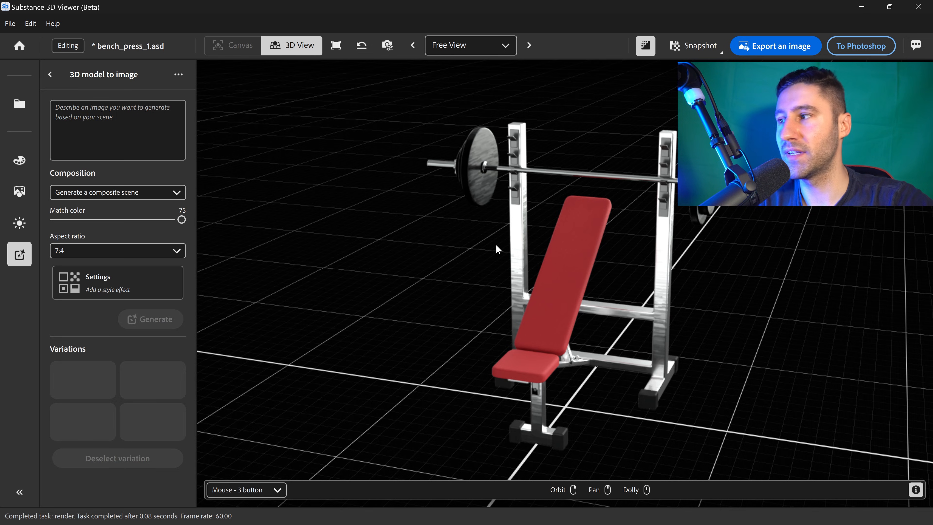
# - Enter the prompt warehouse gym and keep the aspect ratio at 7:4
pyautogui.moveTo(764, 261)
pyautogui.mouseDown()
pyautogui.moveTo(721, 253)
pyautogui.moveTo(756, 254)
pyautogui.moveTo(747, 257)
pyautogui.mouseUp()
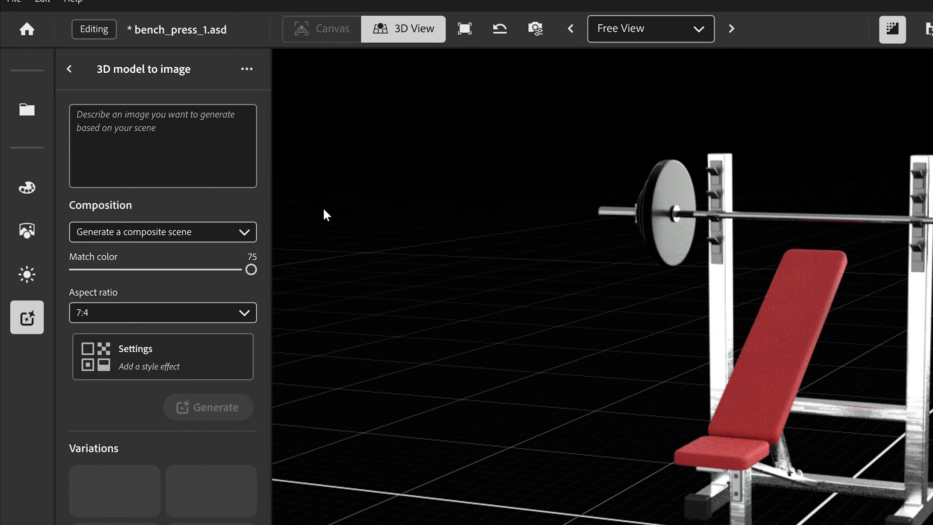
pyautogui.click(125, 131)
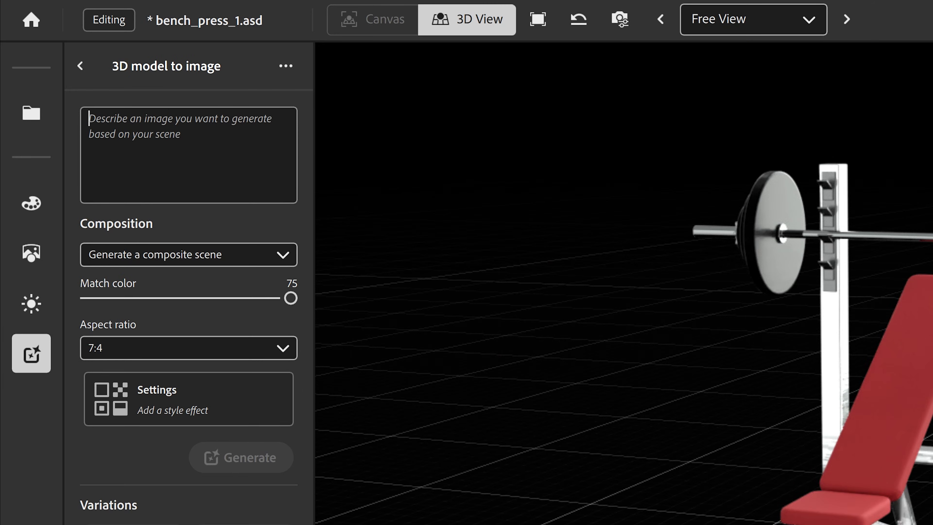
pyautogui.write('warehouse gym')
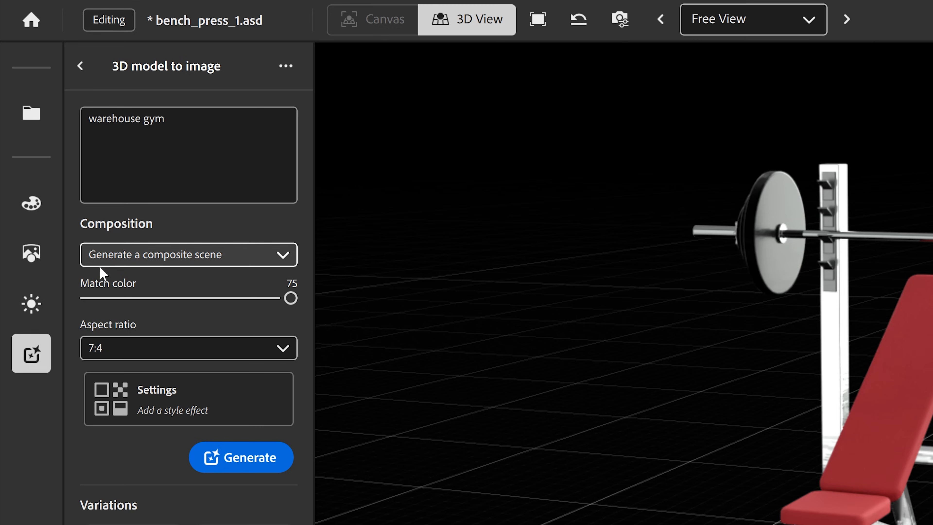
pyautogui.click(94, 347)
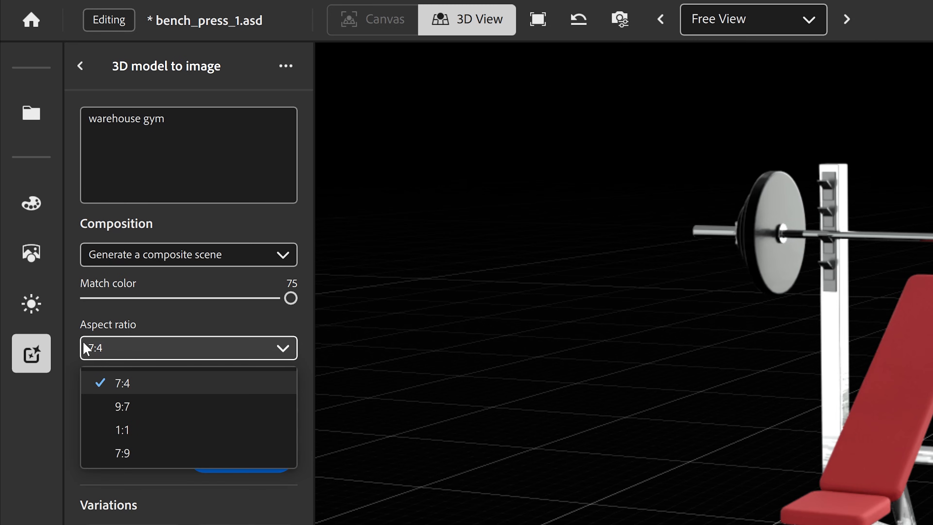
pyautogui.click(122, 386)
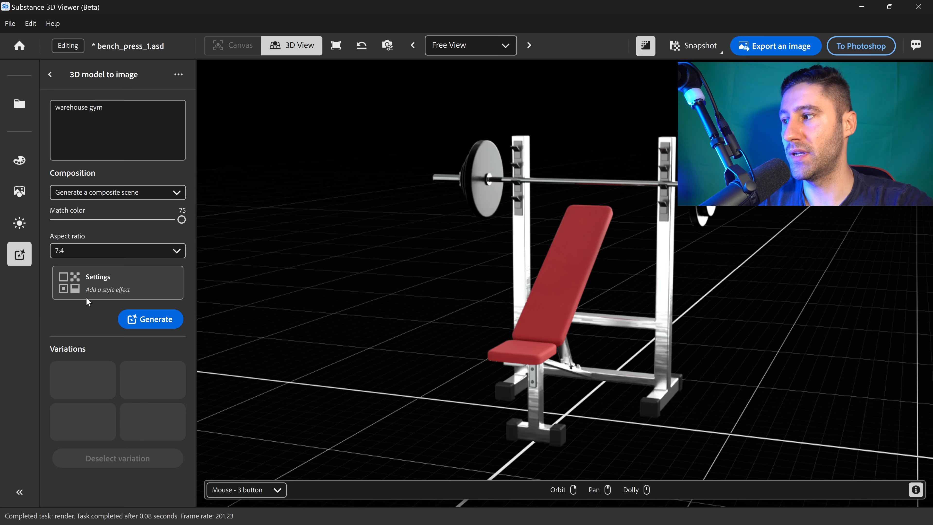
# - Browse the style effect settings for the generation and close them without applying any effect
pyautogui.click(117, 284)
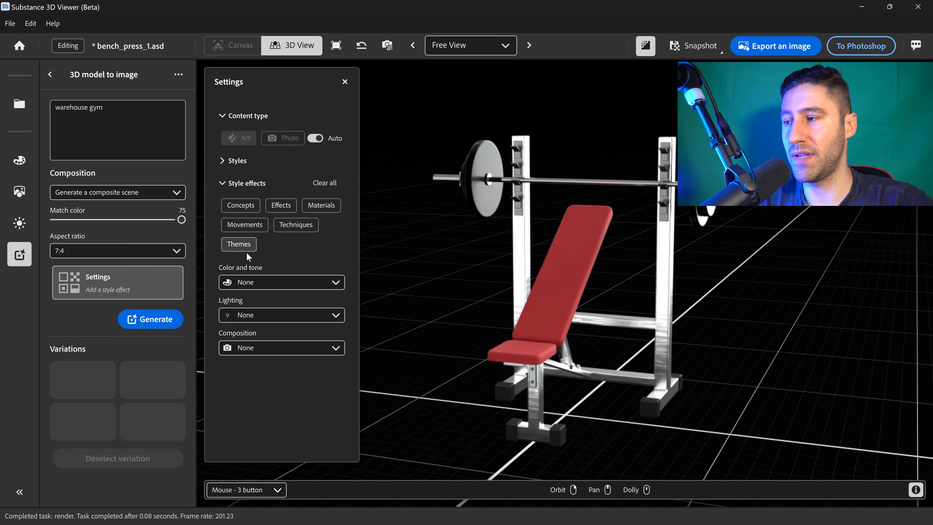
pyautogui.click(264, 283)
pyautogui.click(338, 232)
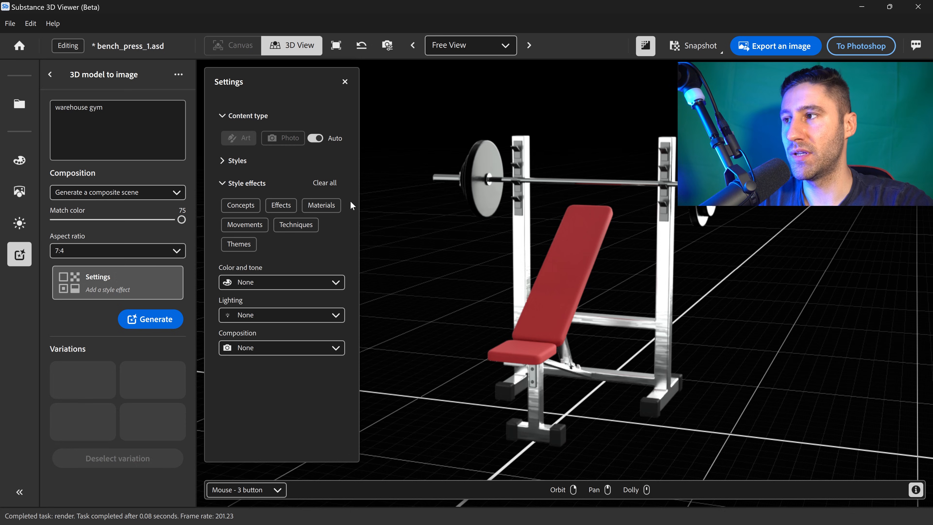
pyautogui.click(344, 81)
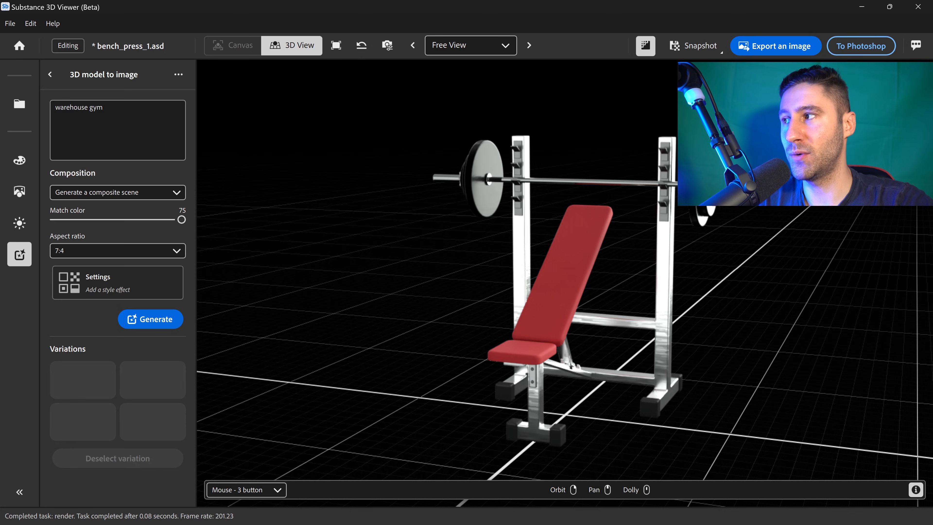
# - Generate composite scene variations of the bench press for the warehouse gym prompt
pyautogui.click(158, 321)
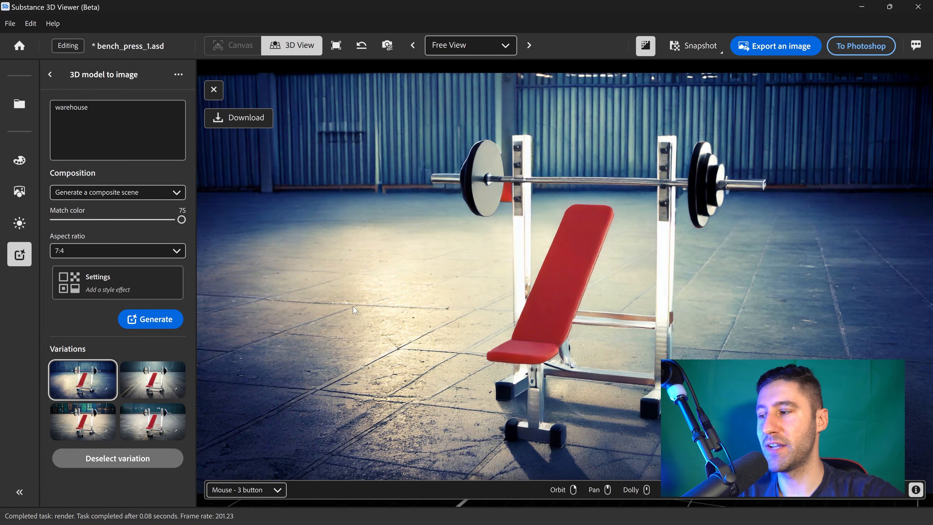
pyautogui.moveTo(169, 369)
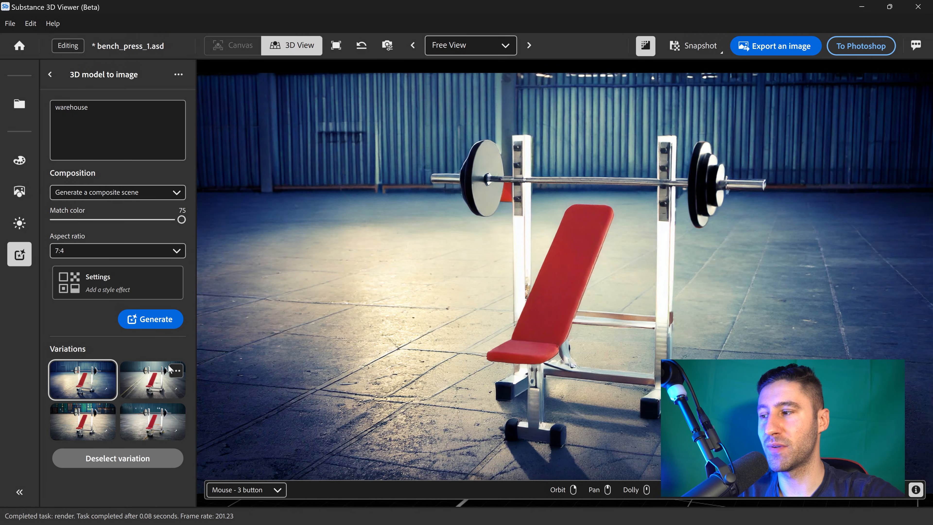
# - Preview each generated warehouse gym variation in turn, then deselect the variation to return to the model
pyautogui.click(146, 382)
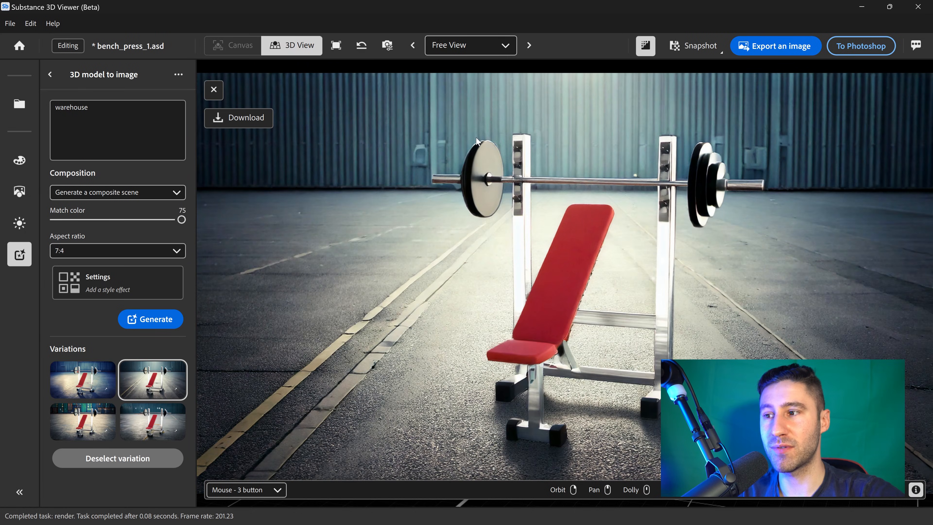
pyautogui.click(72, 423)
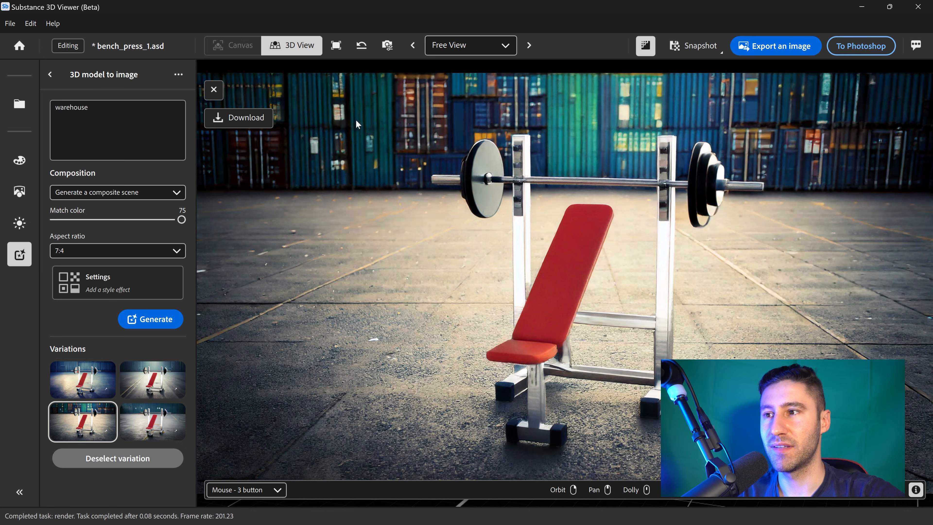
pyautogui.click(152, 421)
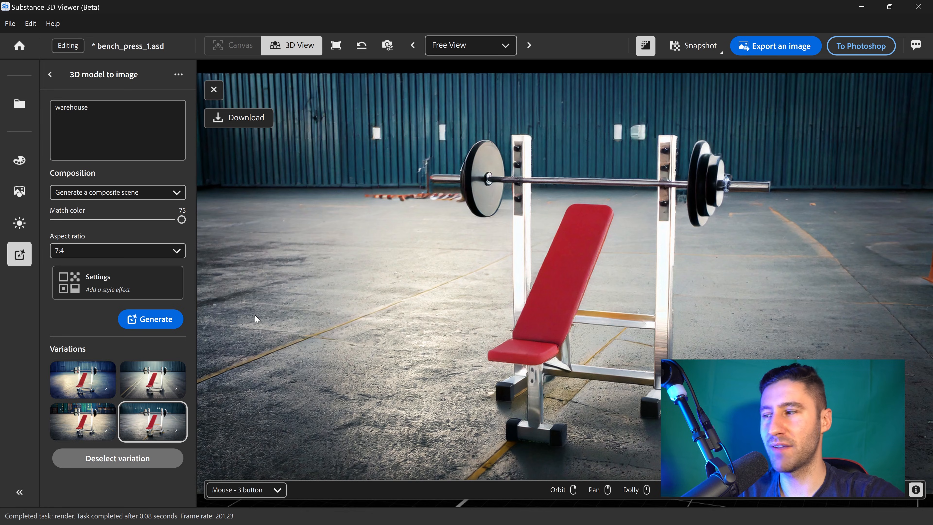
pyautogui.click(154, 380)
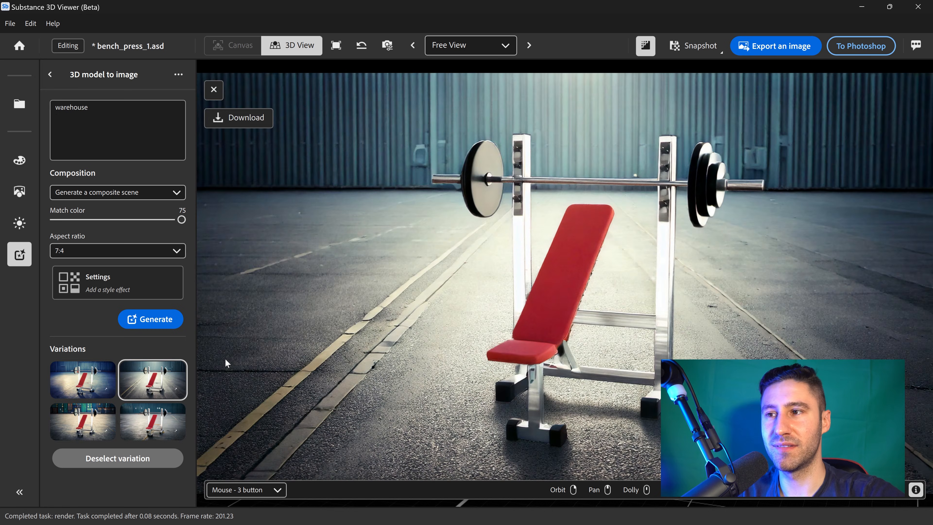
pyautogui.click(90, 388)
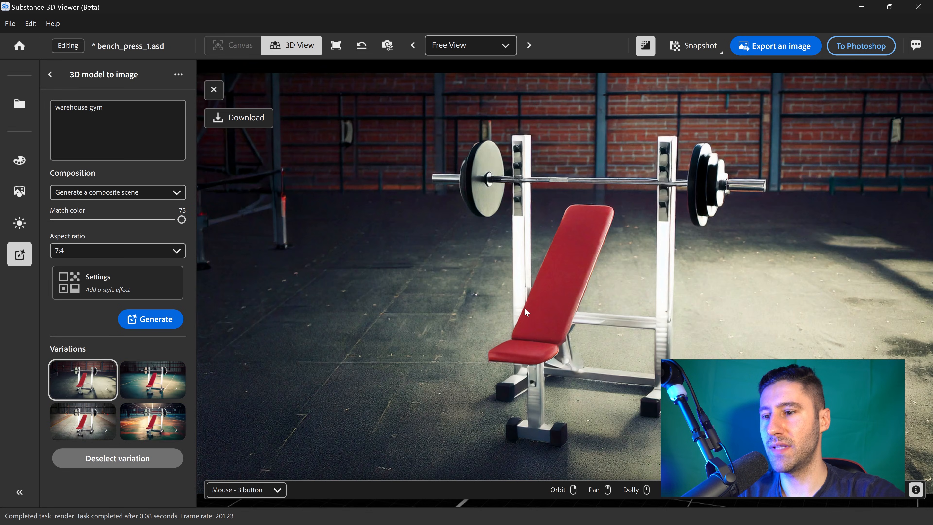
pyautogui.click(182, 384)
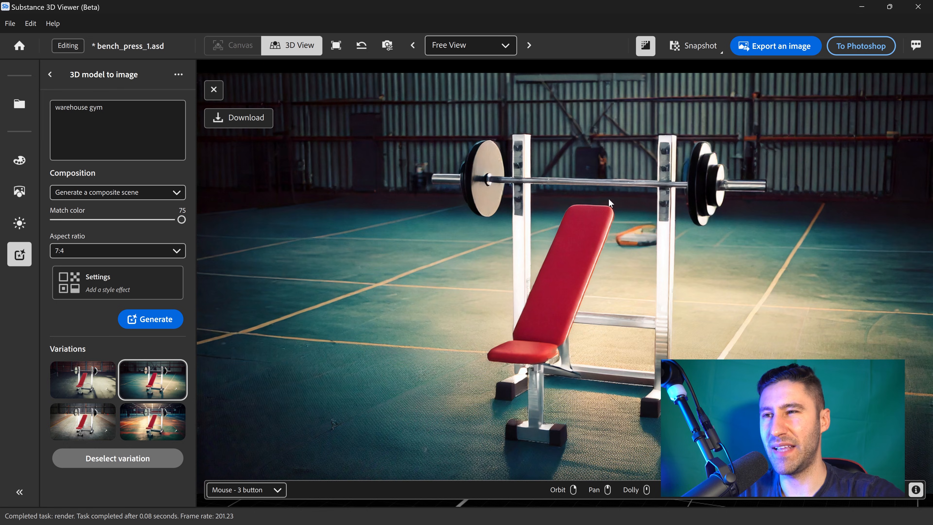
pyautogui.click(79, 423)
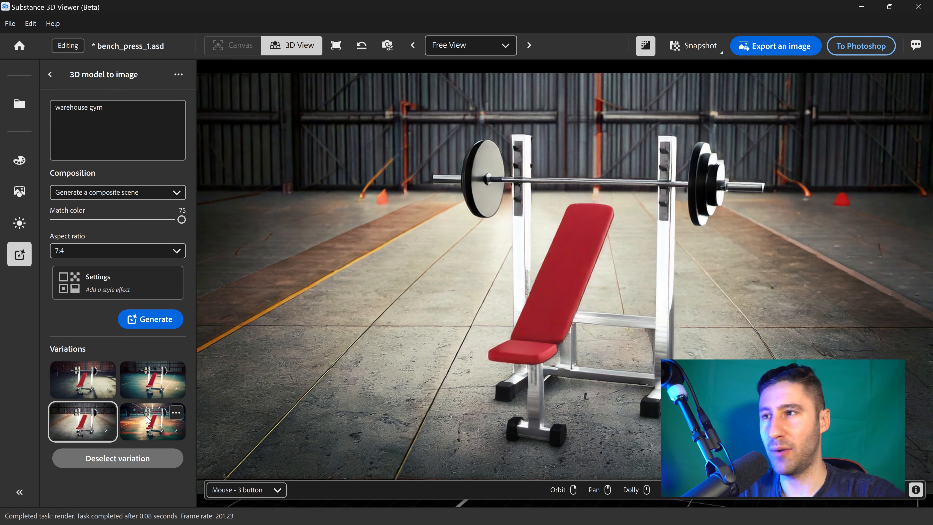
pyautogui.click(141, 432)
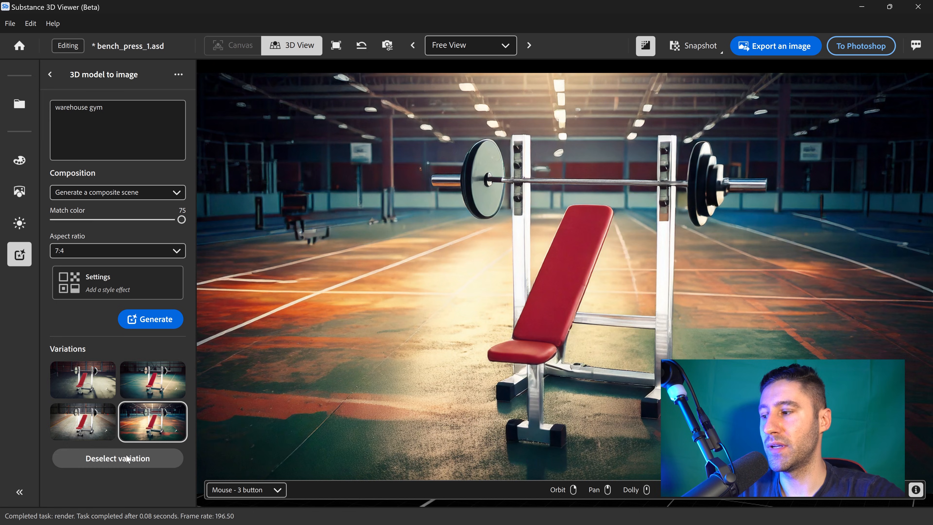
pyautogui.click(134, 457)
# - Select both bench cushions and switch the composition mode to Generate a new look for your model
pyautogui.click(527, 343)
pyautogui.keyDown('shift'); pyautogui.click(560, 292); pyautogui.keyUp('shift')
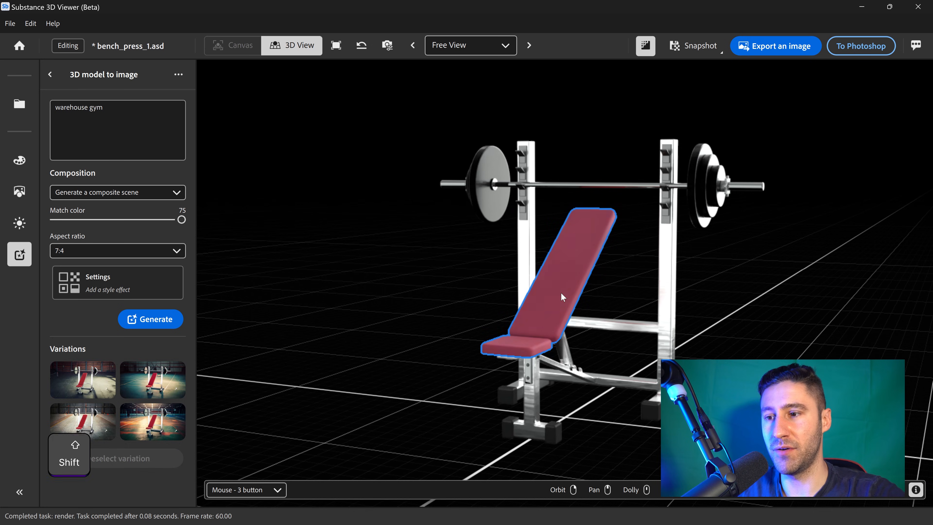
pyautogui.click(114, 195)
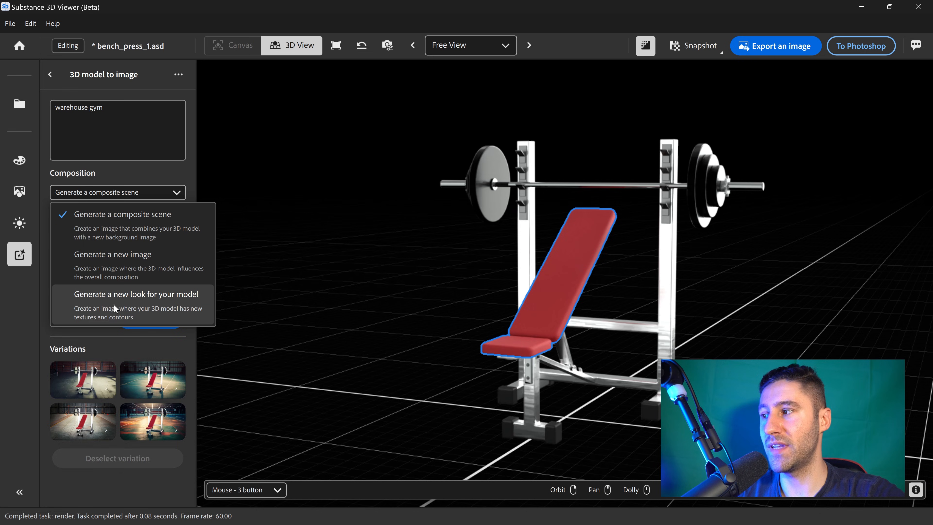
pyautogui.click(143, 302)
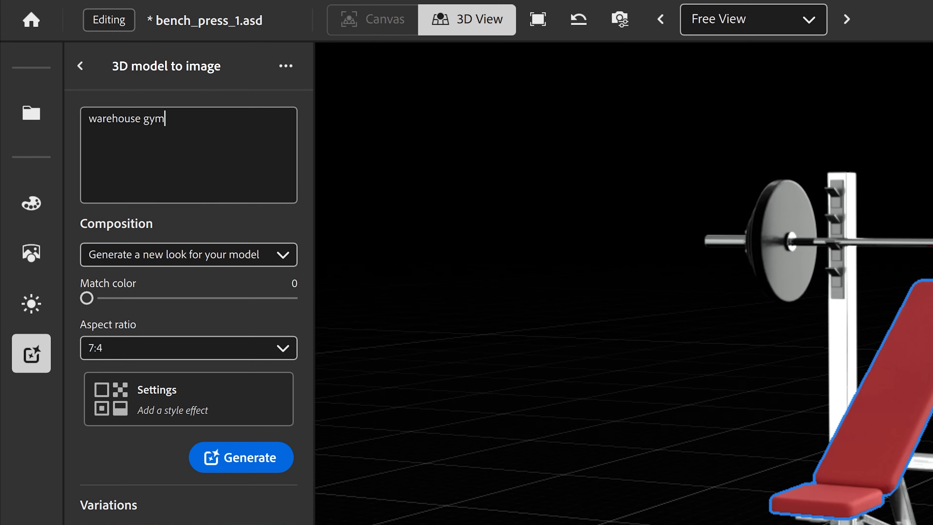
# - Replace the prompt with gym leather material and generate new looks for the cushions
pyautogui.hotkey('ctrl', 'a')
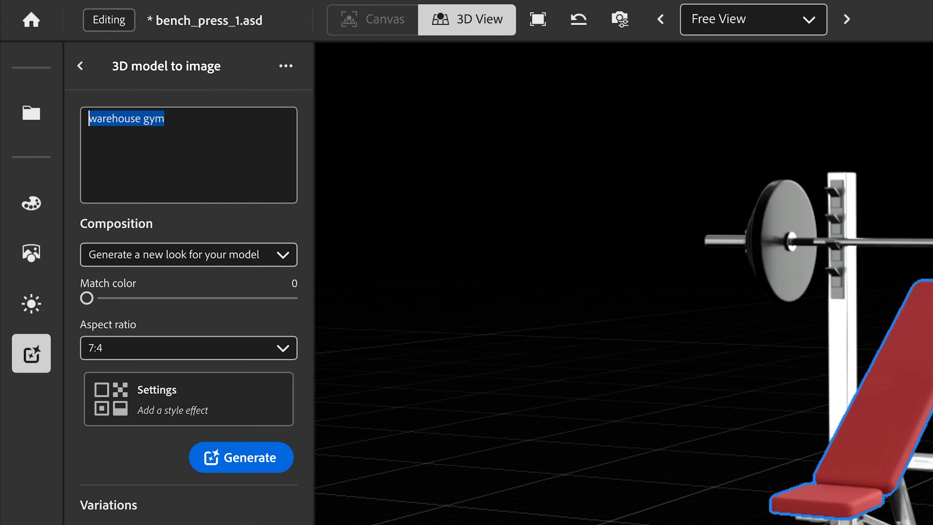
pyautogui.write('gym')
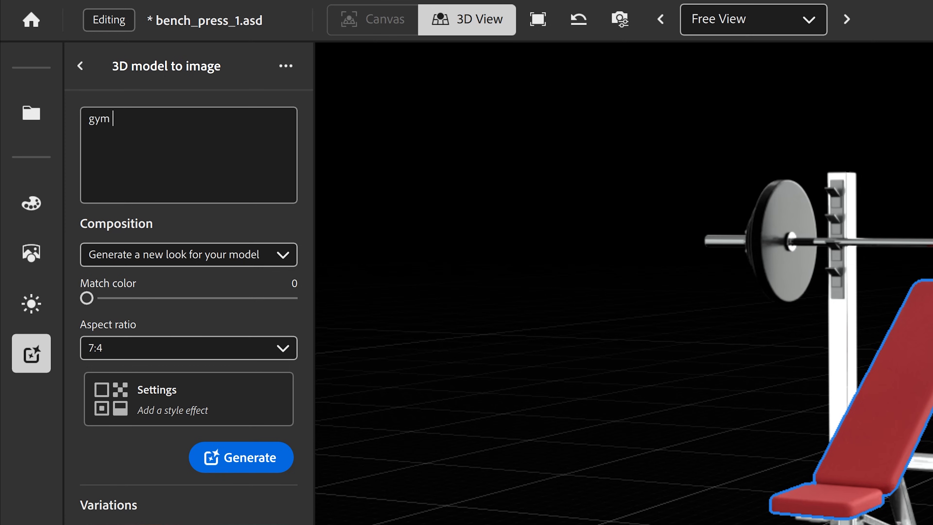
pyautogui.write(' leather materia')
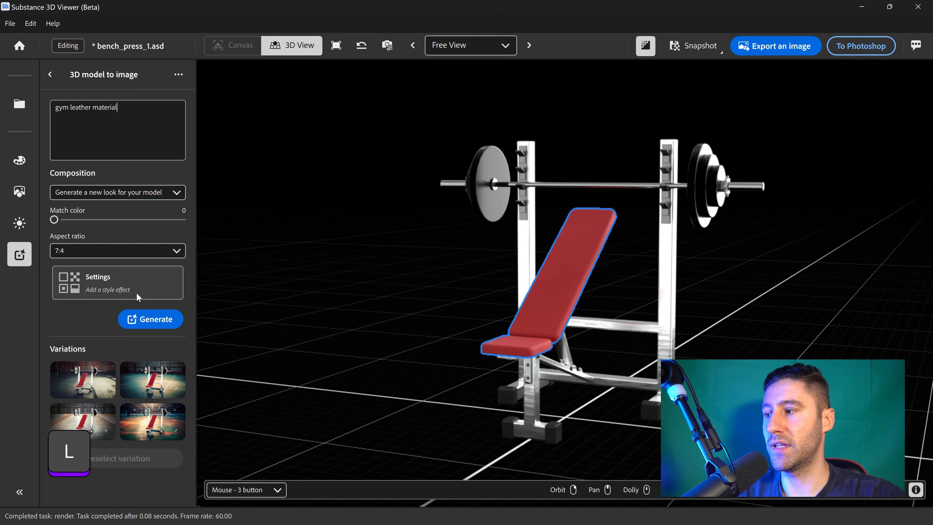
pyautogui.click(241, 457)
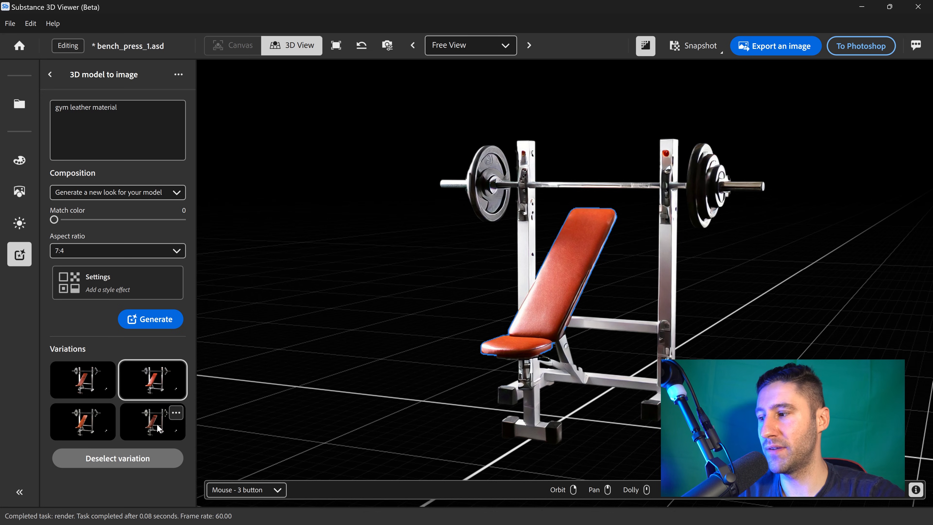
# - Preview the leather material variations, ending on the first one
pyautogui.click(132, 421)
pyautogui.click(84, 426)
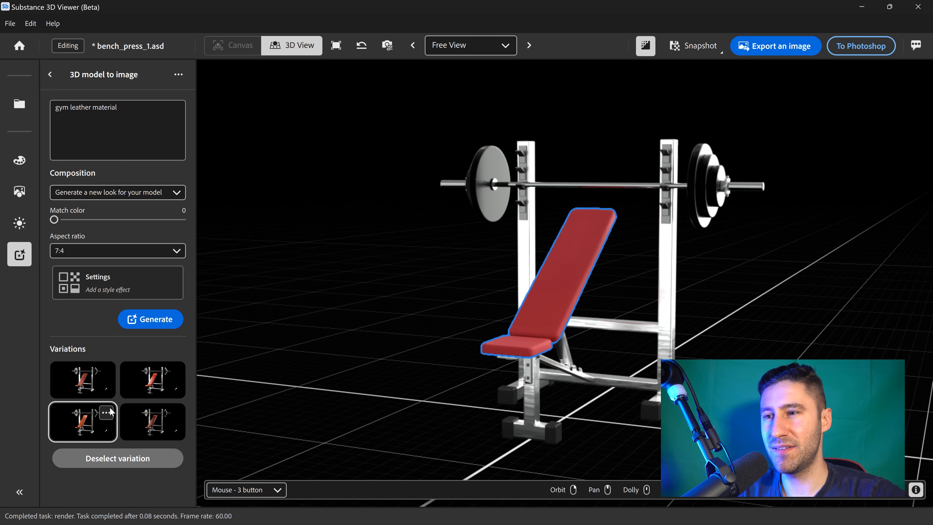
pyautogui.click(83, 384)
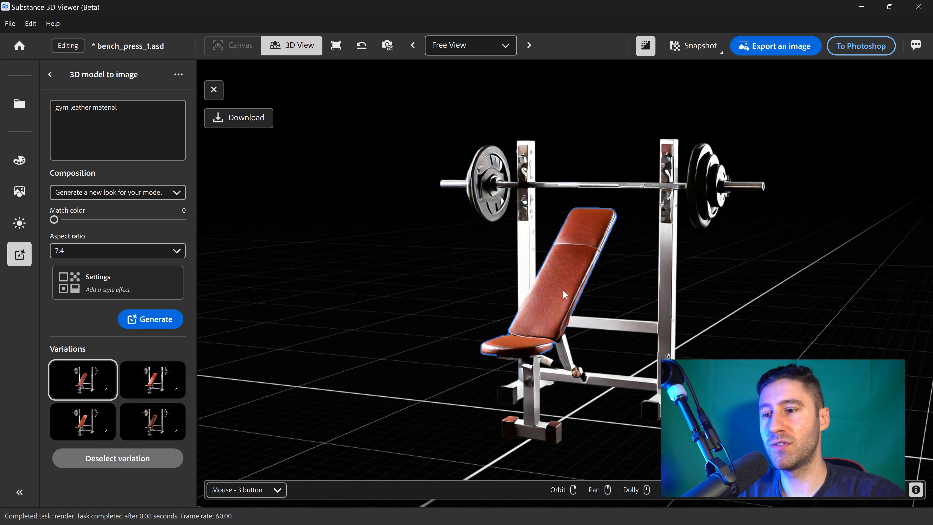
# - Set Match color to 75 and generate the leather look again
pyautogui.moveTo(54, 220); pyautogui.dragTo(195, 217)
pyautogui.click(145, 323)
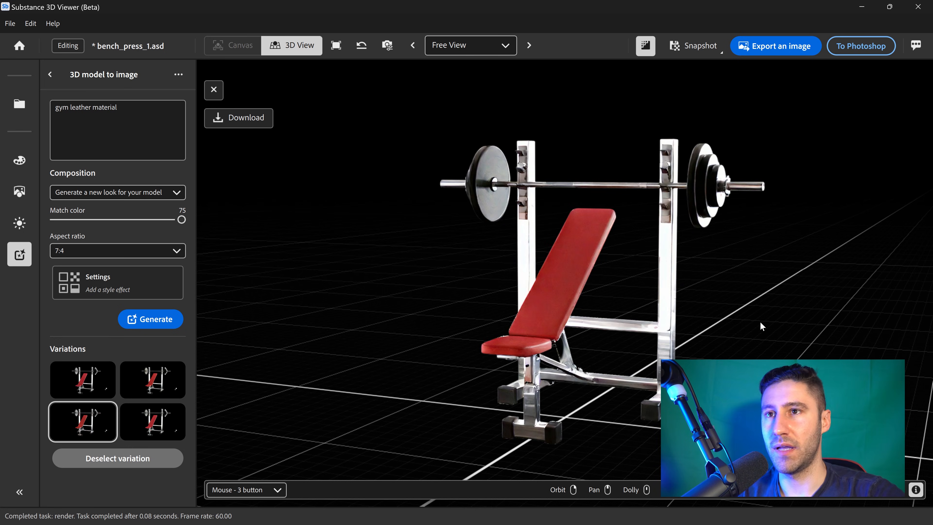
# - Open the Export an Image dialog for the bench press view
pyautogui.click(775, 48)
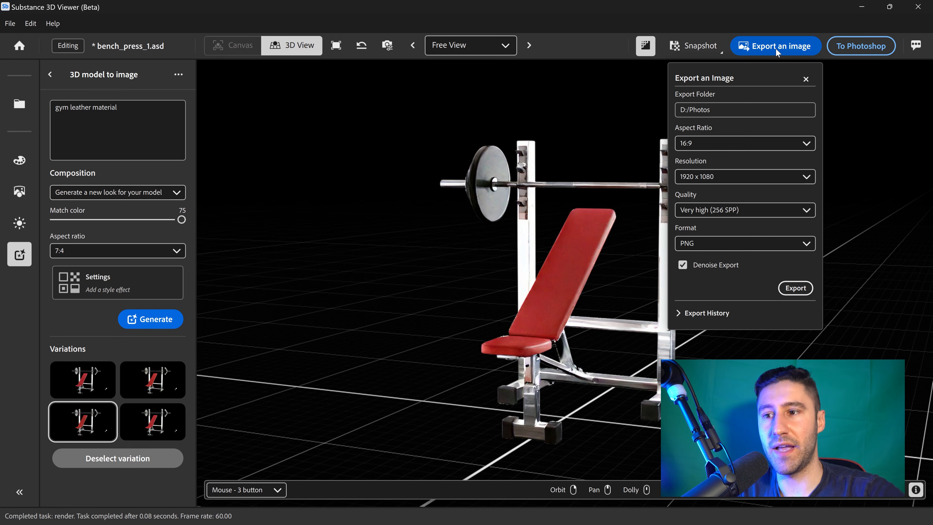